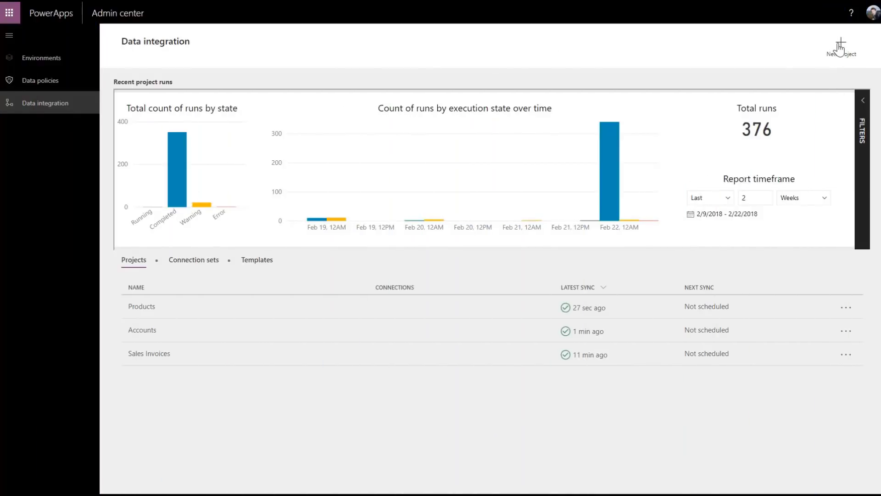
- Start a new project named 'Work orders' from the Work Orders (Sales to Fin and Ops) template
left_click(839, 46)
left_click(718, 114)
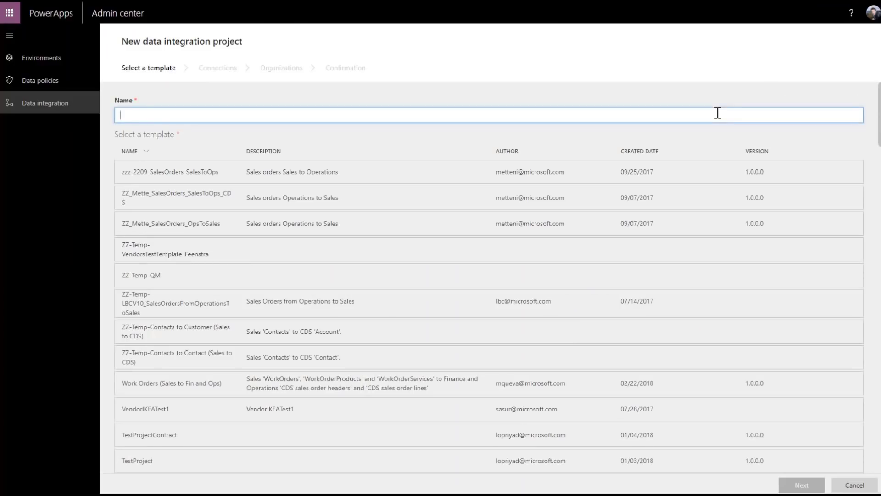
type("Work orders")
left_click(235, 387)
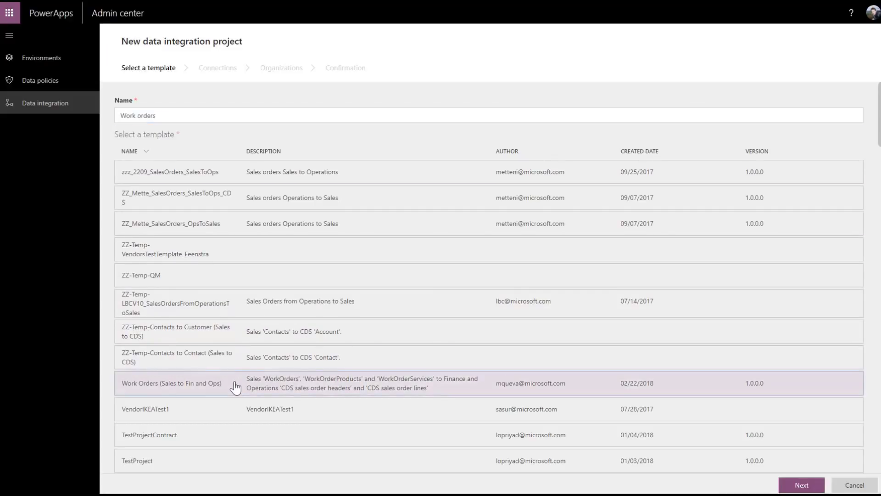
left_click(417, 394)
left_click(802, 486)
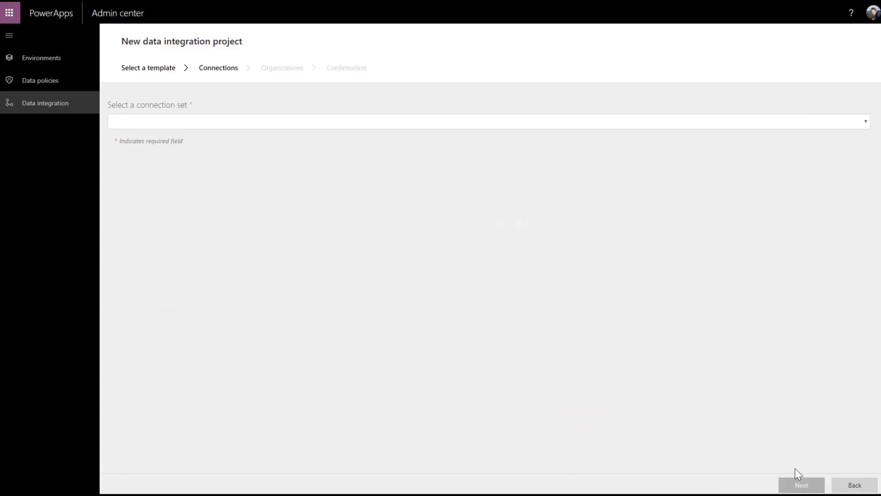
- Choose the Feb06 connection set and the organization, then create the project
left_click(504, 123)
left_click(488, 150)
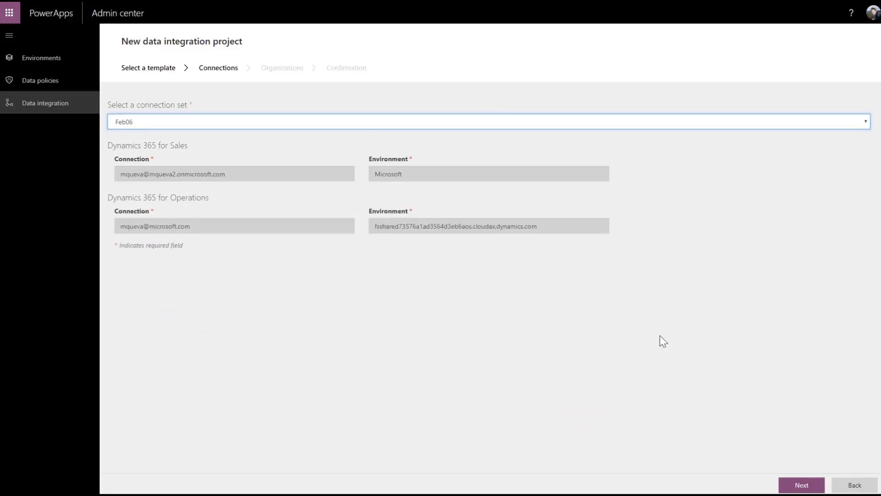
left_click(800, 484)
left_click(534, 125)
left_click(519, 150)
left_click(801, 484)
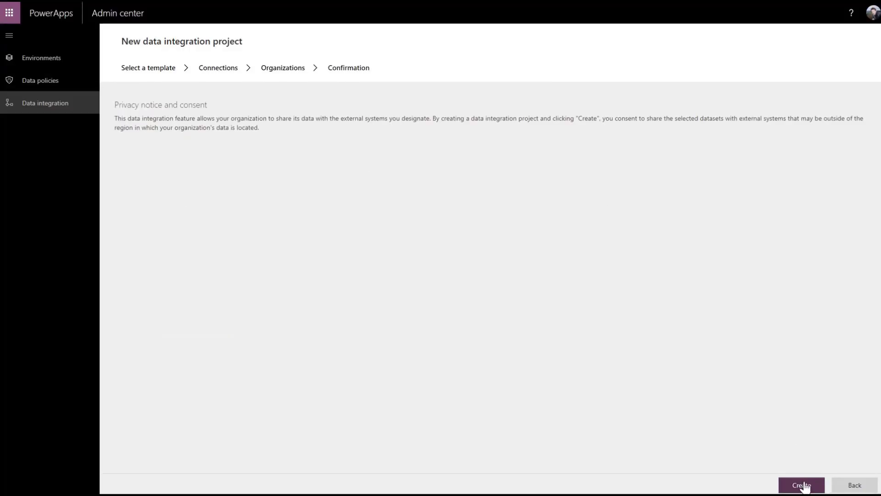
left_click(801, 484)
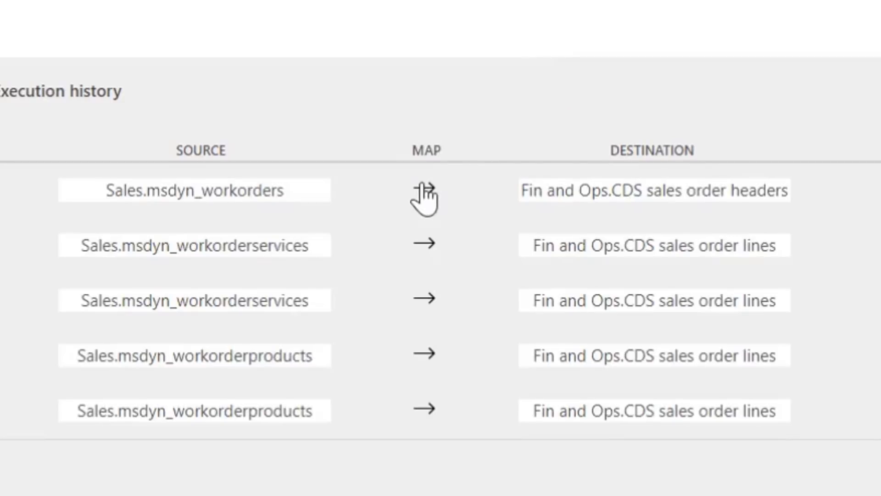
- Add a WorkOrderHeader mapping row from msdyn_workordersummary to ExternalWorkOrderSummary
left_click(424, 191)
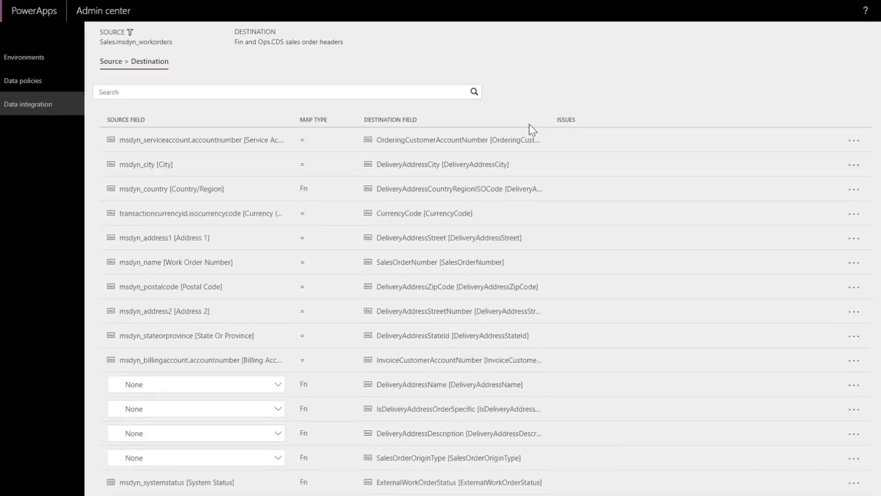
left_click(275, 464)
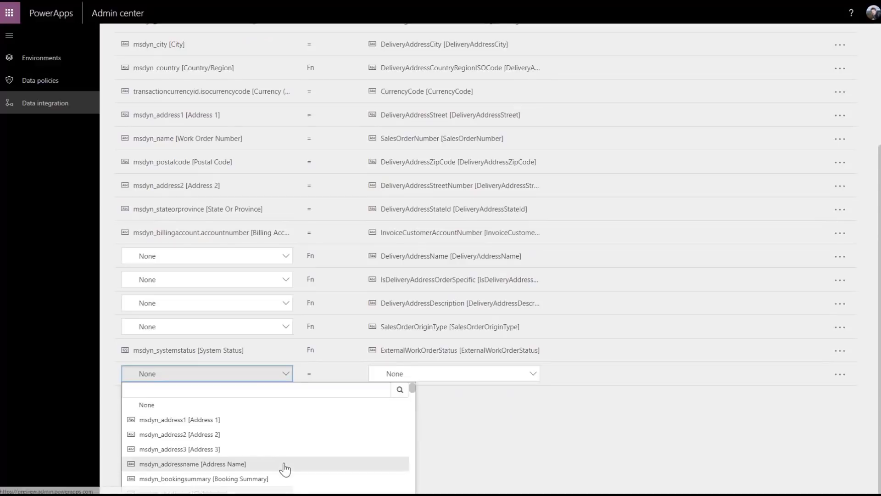
left_click(260, 390)
type("workorder")
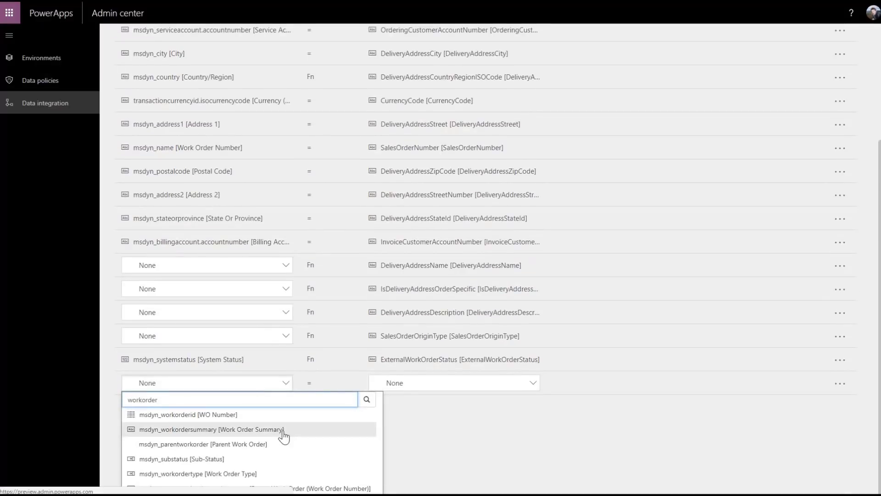
left_click(282, 431)
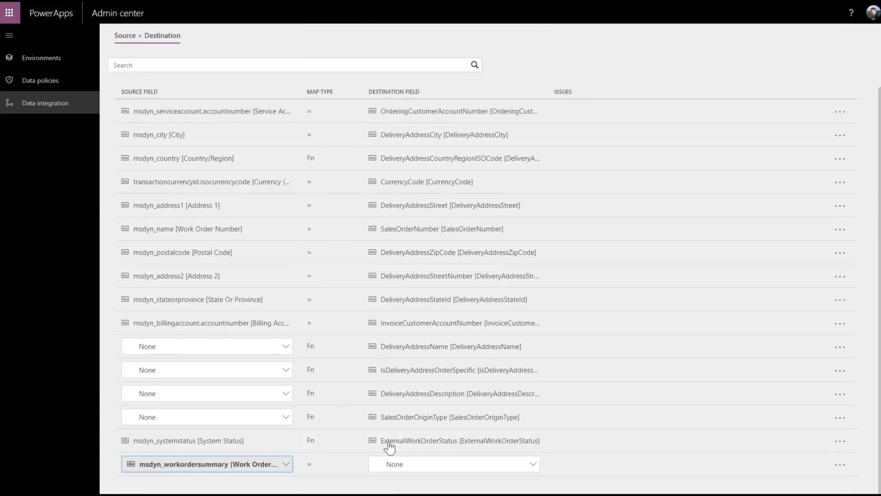
left_click(427, 465)
left_click(425, 388)
type("worko")
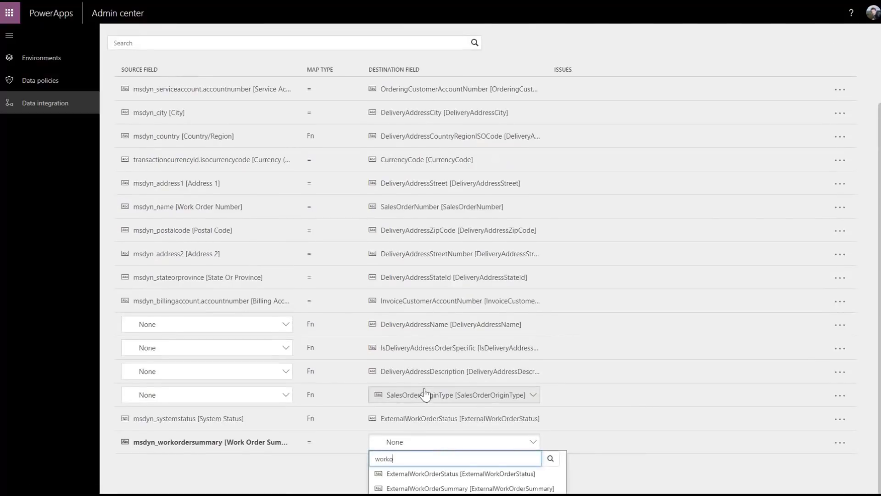
left_click(481, 488)
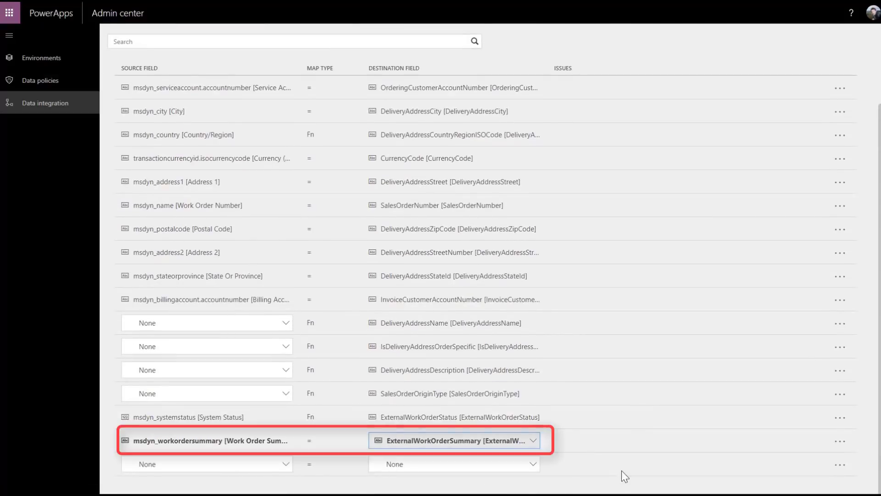
scroll(743, 187, "up", 3)
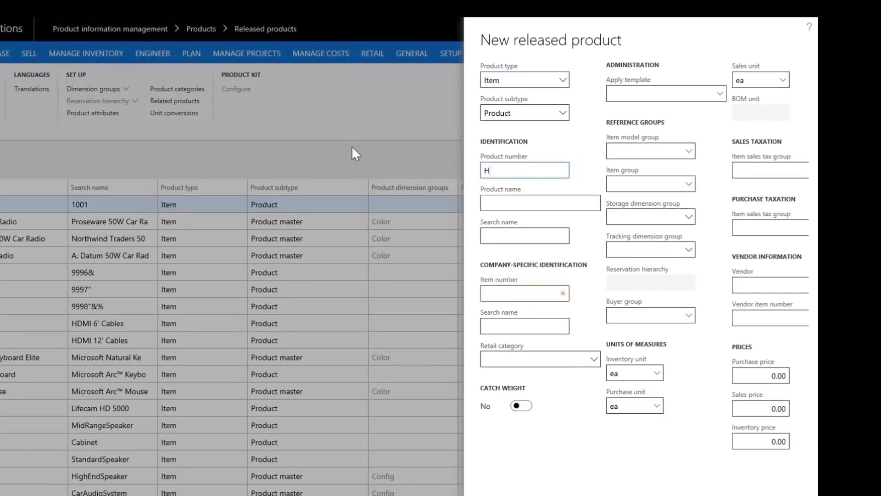
- Enter product number Hreg1WL and product name 'Wireless heating regulator'
type("reg1WL")
key("Tab")
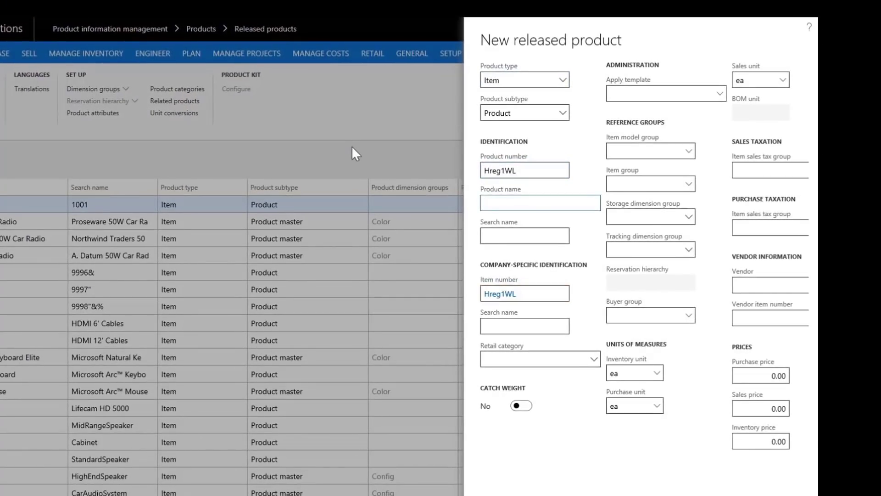
type("Wireless heating regulat")
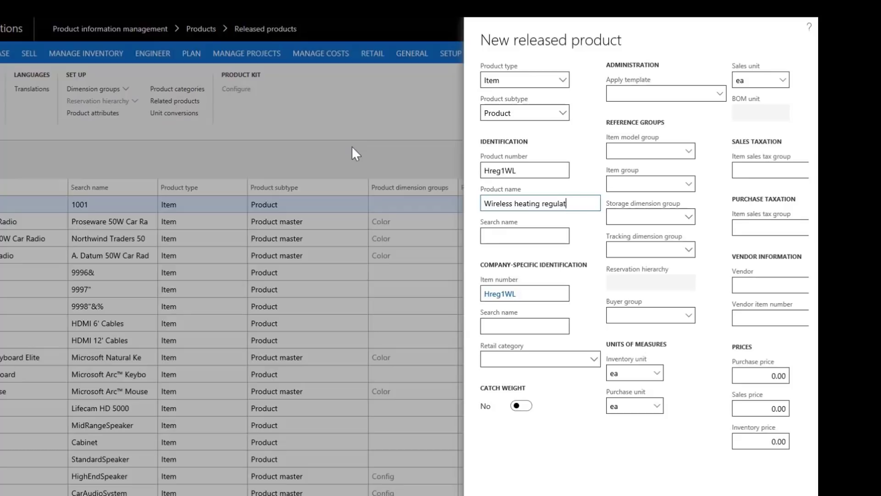
type("or")
key("Tab")
- Set item model group FIFO, item group Consume, storage SiteWH, tracking None, and sales price 49
left_click(687, 152)
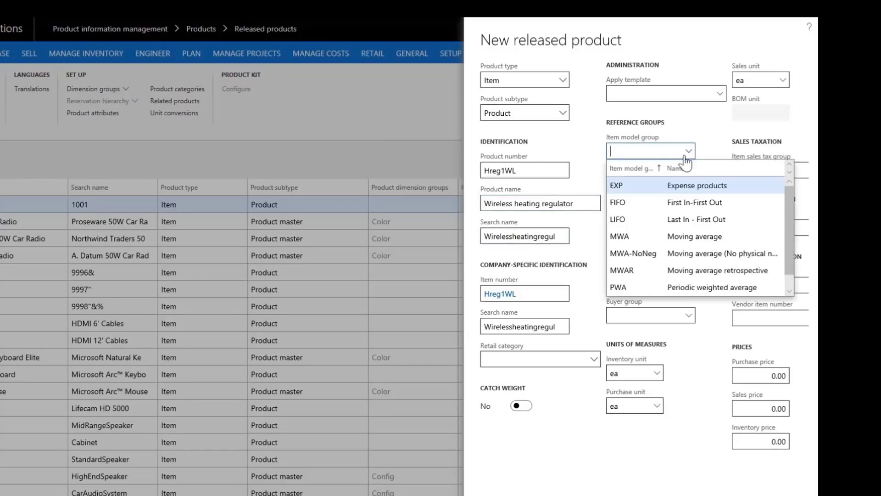
left_click(660, 202)
left_click(686, 183)
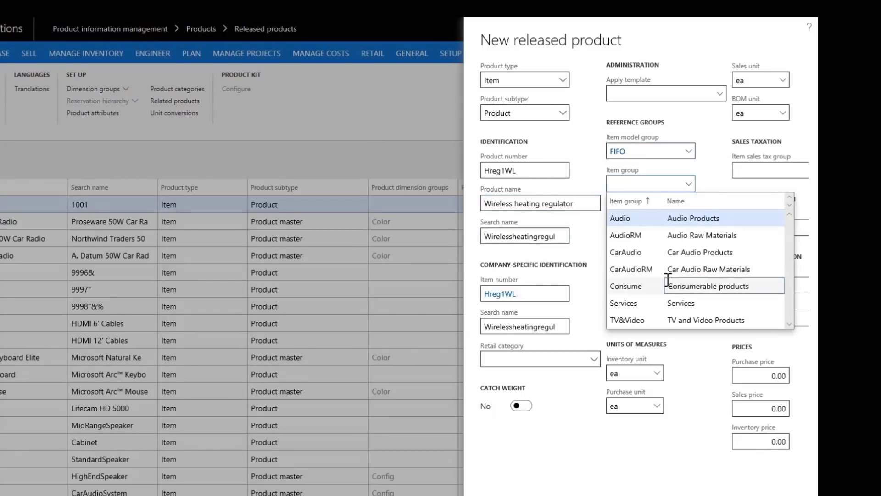
left_click(668, 283)
left_click(688, 217)
left_click(637, 269)
left_click(688, 250)
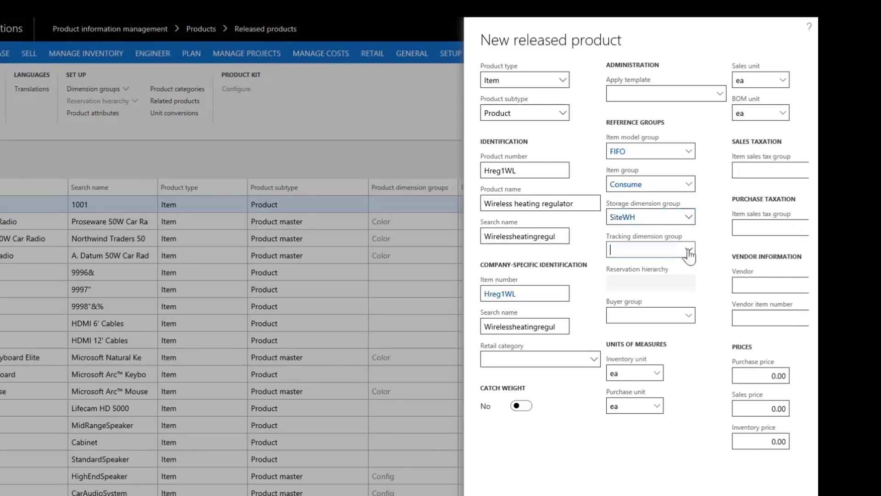
left_click(642, 334)
left_click(776, 408)
type("49")
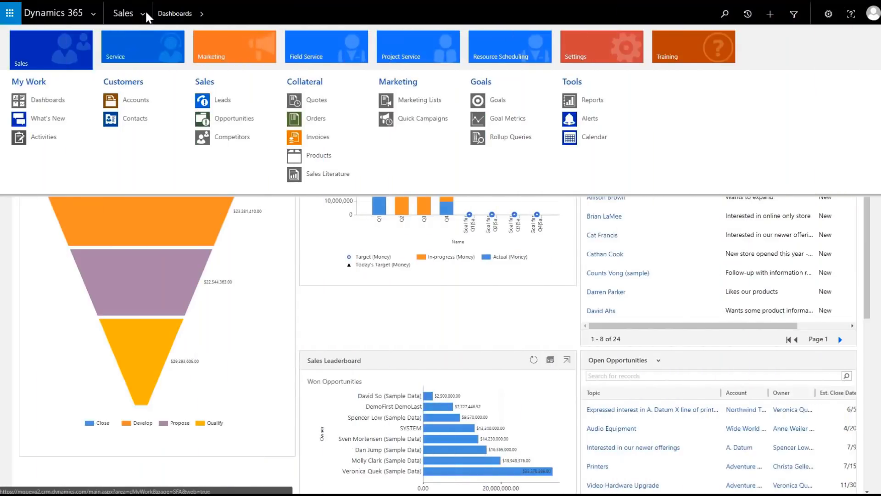
- Show the All Products, Families & Bundles list and scroll through the products
left_click(318, 156)
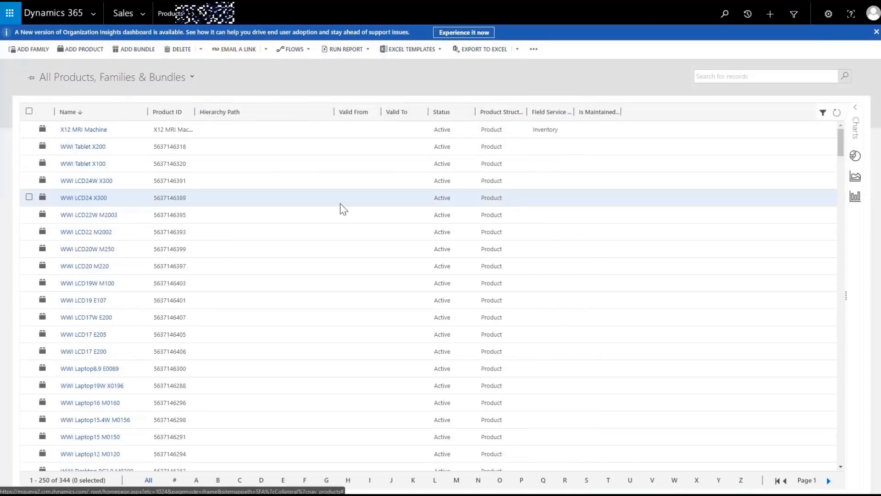
scroll(157, 272, "down", 6)
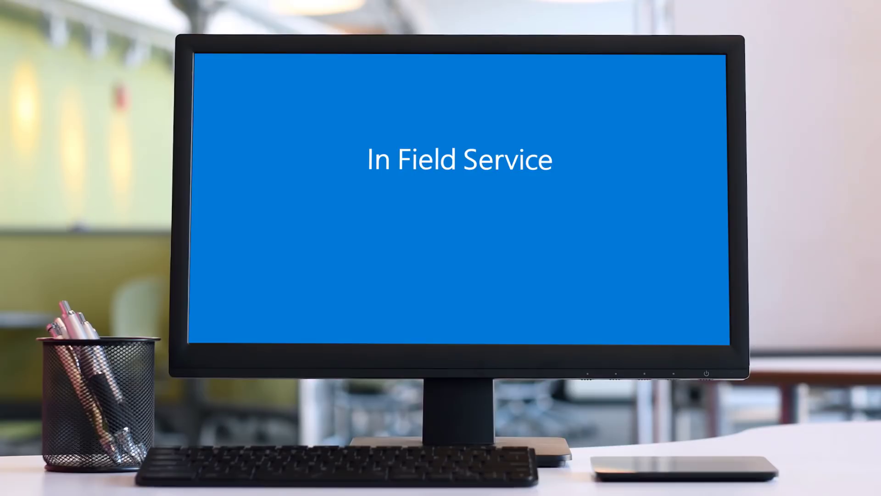
- Enter account name Contoso Ski Shop and the shop's phone number
type("Contoso Ski Shop")
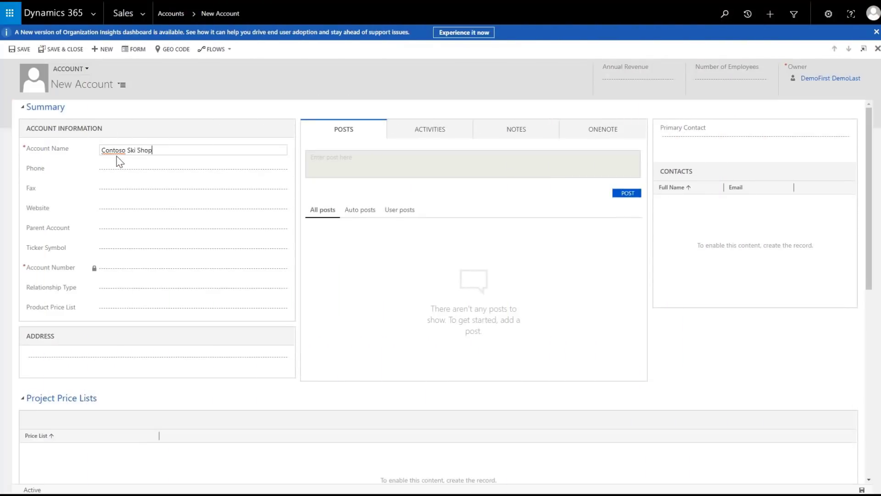
key("Tab")
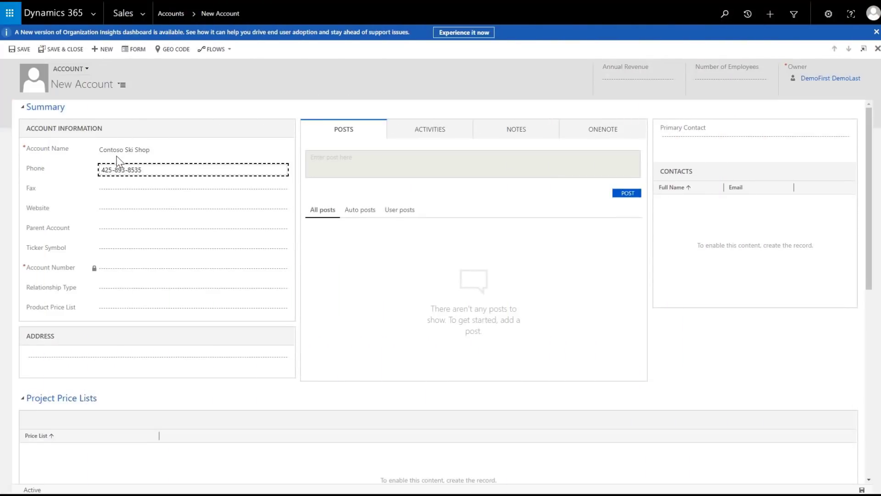
- Fill in the shop's street, city, state, ZIP code and country in the address
left_click(192, 358)
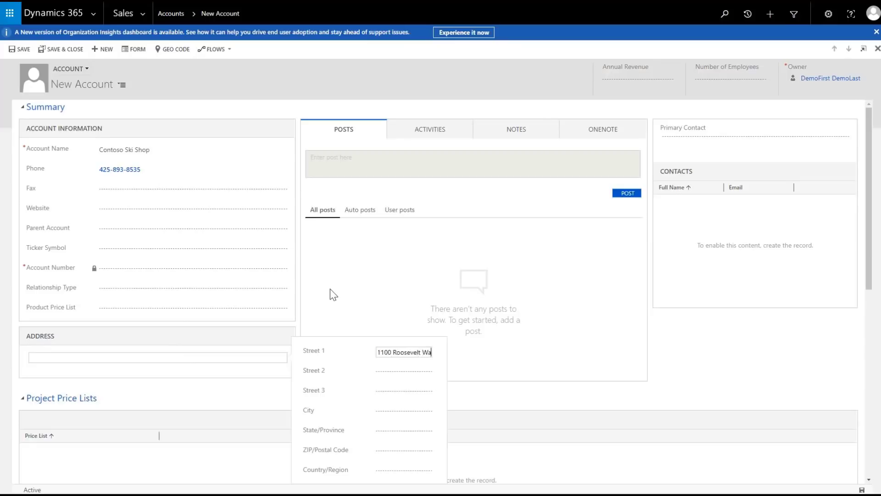
key("Tab")
key("Tab")
key("Tab")
type("Seattle")
key("Tab")
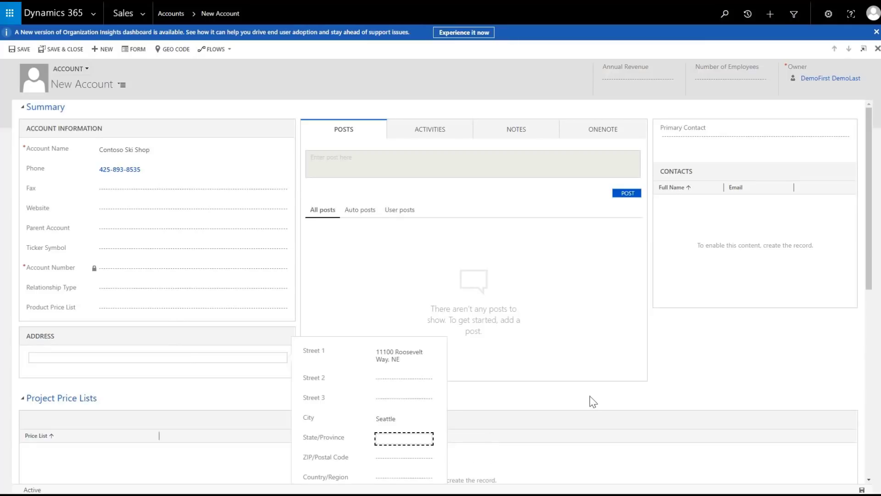
type("WA")
key("Tab")
type("98125")
key("Tab")
type("US")
key("Tab")
- Set Number of Employees to 124 and save the account
left_click(722, 79)
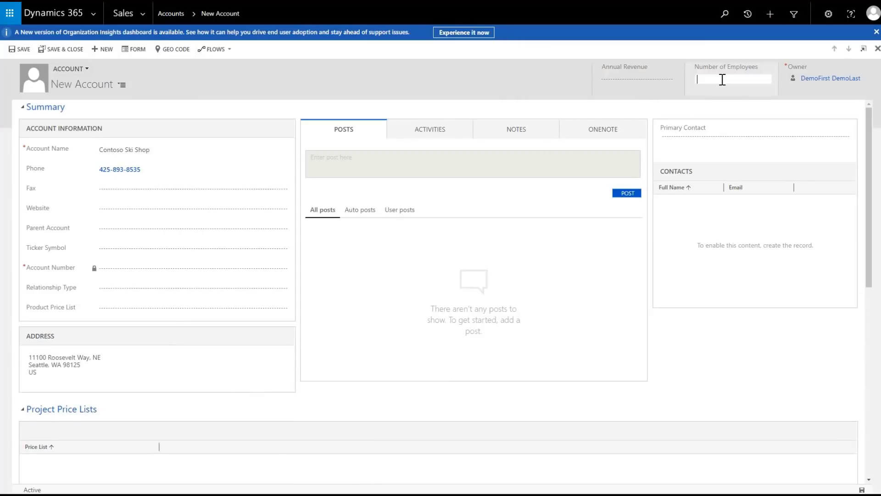
type("124")
left_click(22, 50)
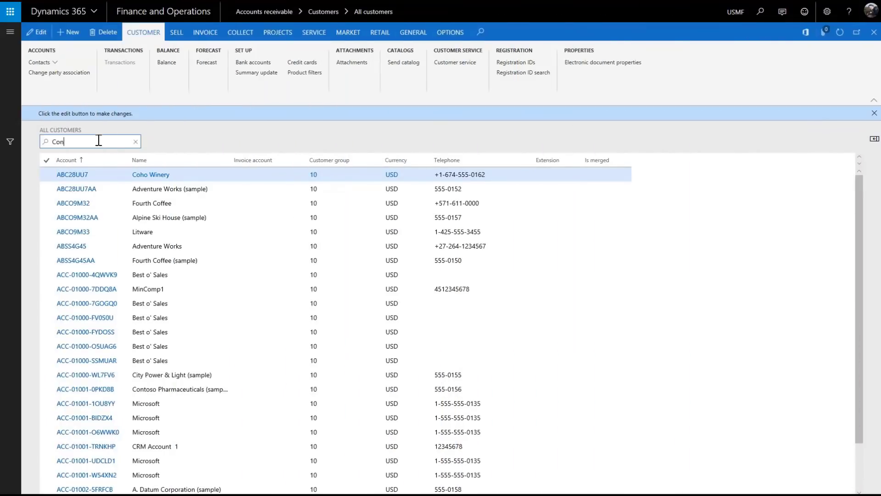
- Filter the All customers list for 'Contoso Ski' to find the shop
type("oso Ski")
key("Return")
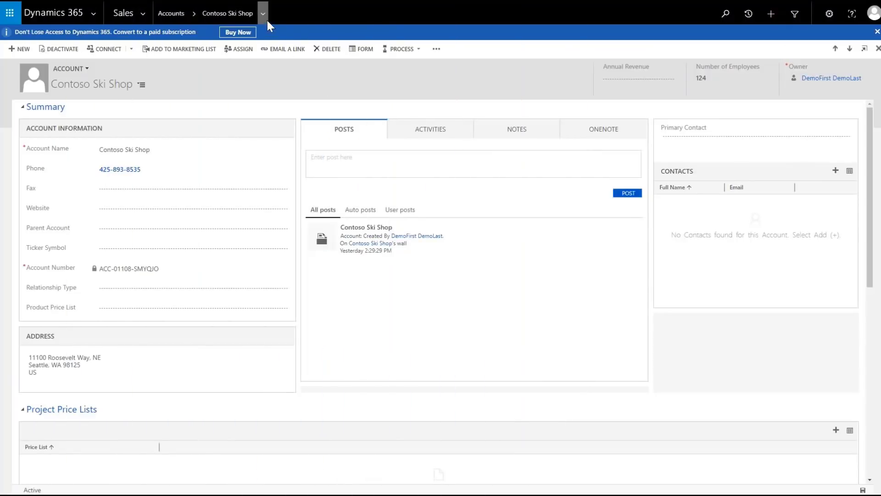
- Add a work order from the account's related Work Orders with incident type Thermostat is broken, and save it
left_click(264, 14)
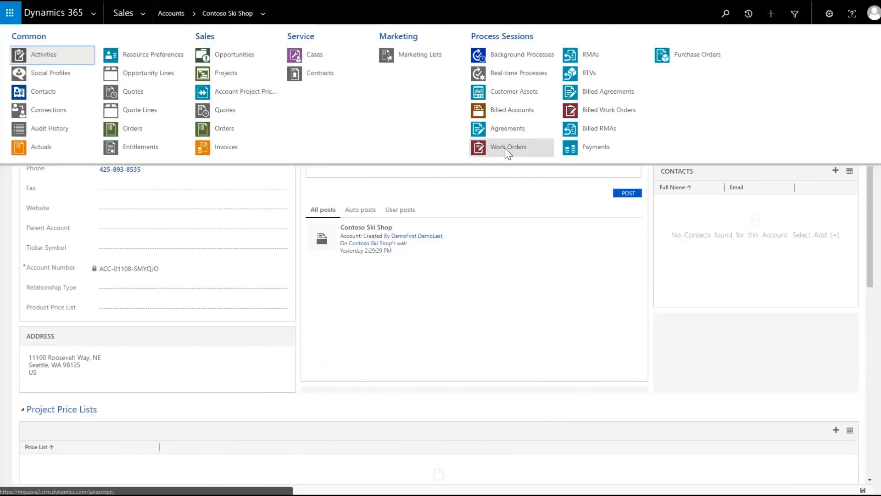
left_click(504, 148)
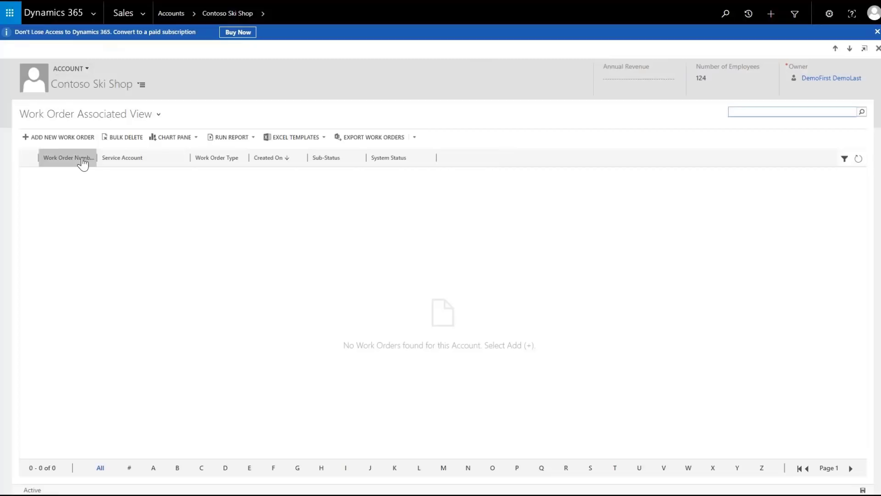
left_click(64, 137)
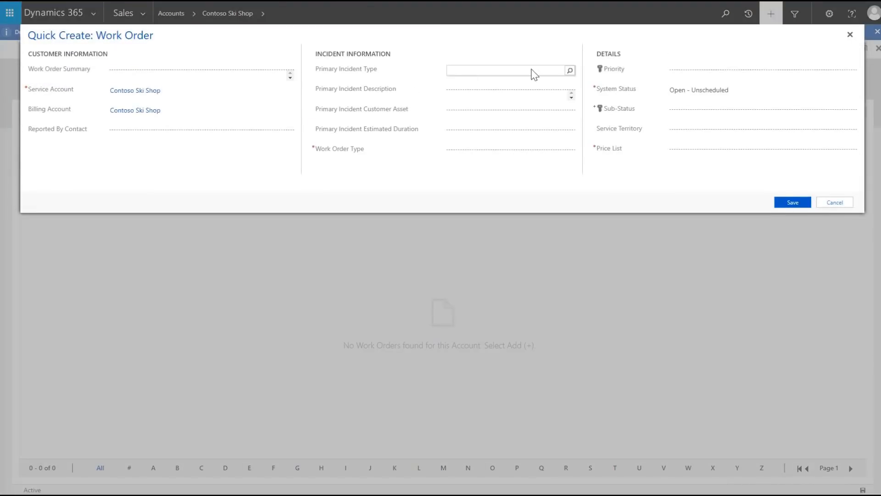
left_click(570, 71)
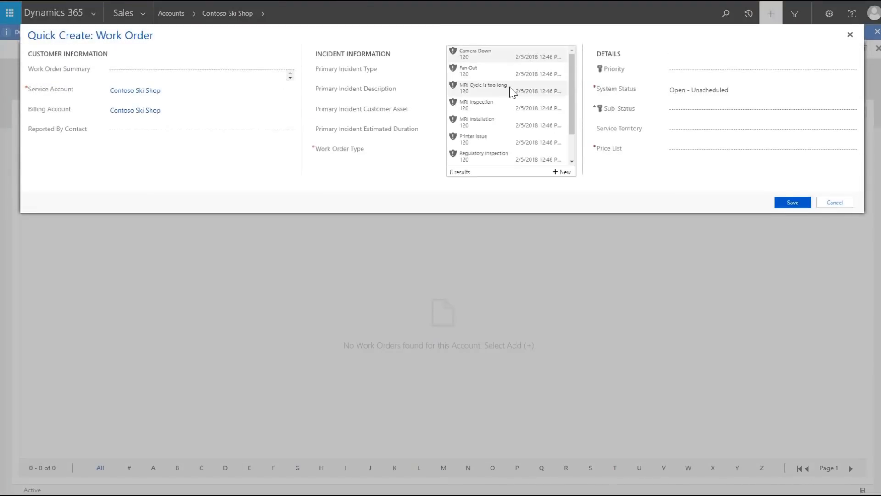
scroll(503, 124, "down", 3)
left_click(501, 133)
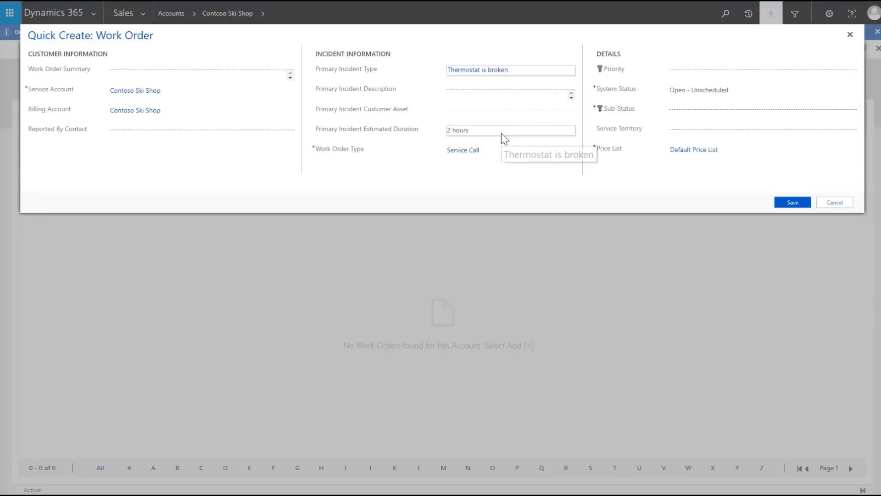
left_click(785, 206)
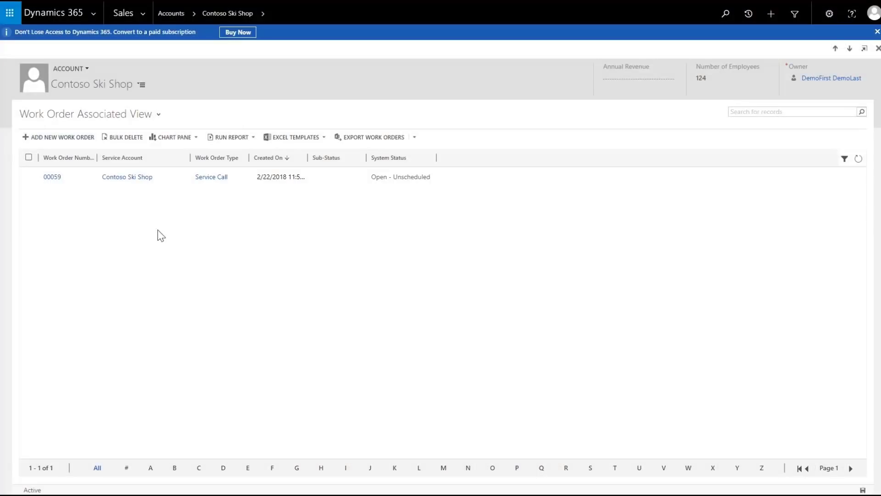
- Open work order 00059 and refresh its Products grid to show the added products
left_click(52, 177)
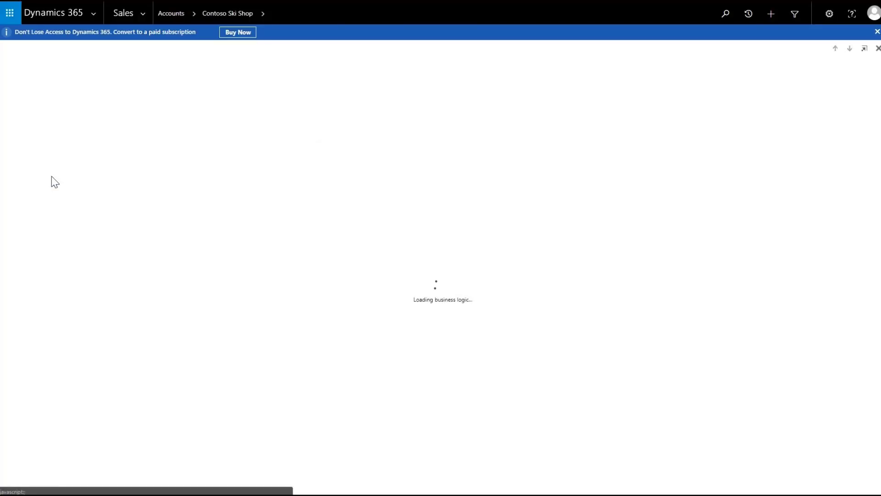
scroll(275, 331, "down", 4)
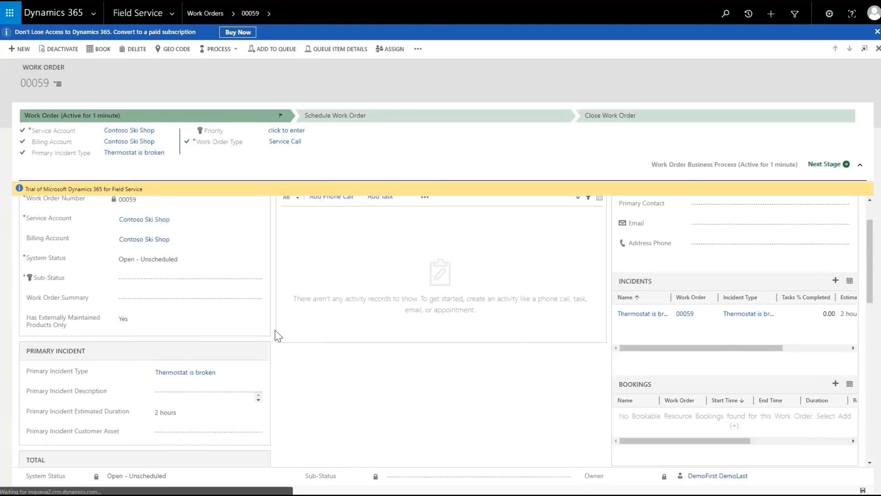
scroll(276, 333, "down", 10)
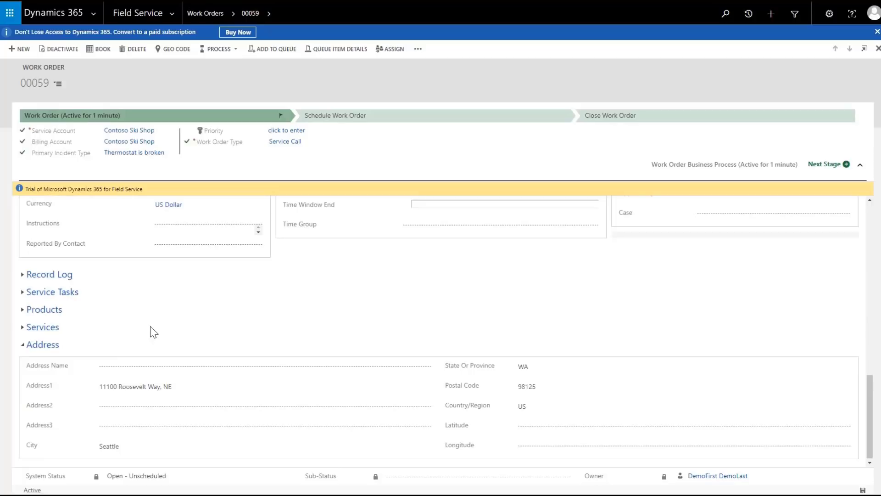
left_click(56, 310)
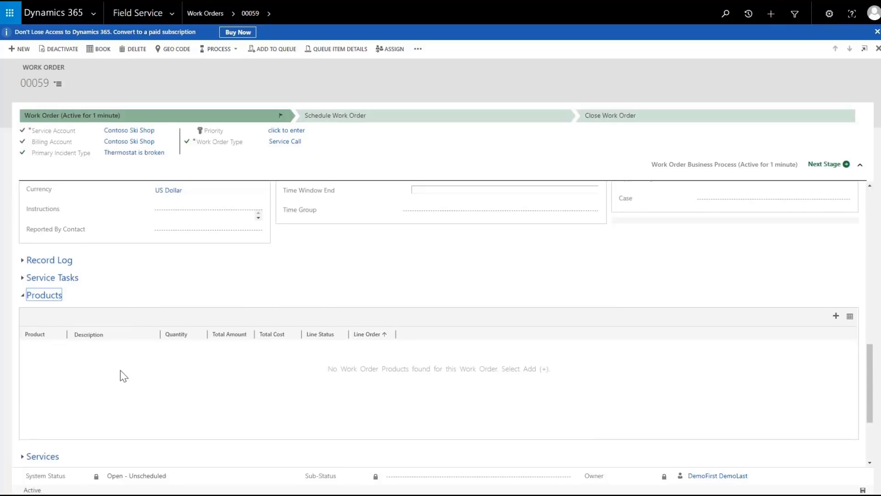
right_click(124, 373)
left_click(154, 429)
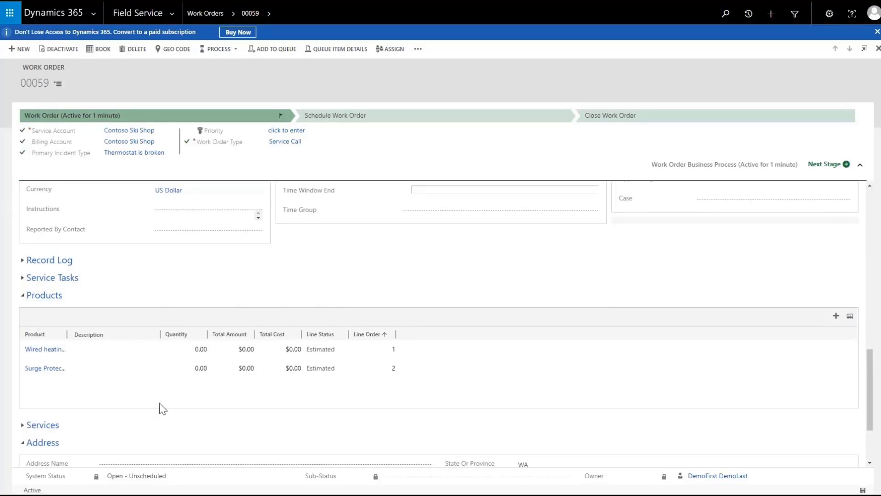
- Expand the Services section and refresh its grid to show the added service
left_click(37, 426)
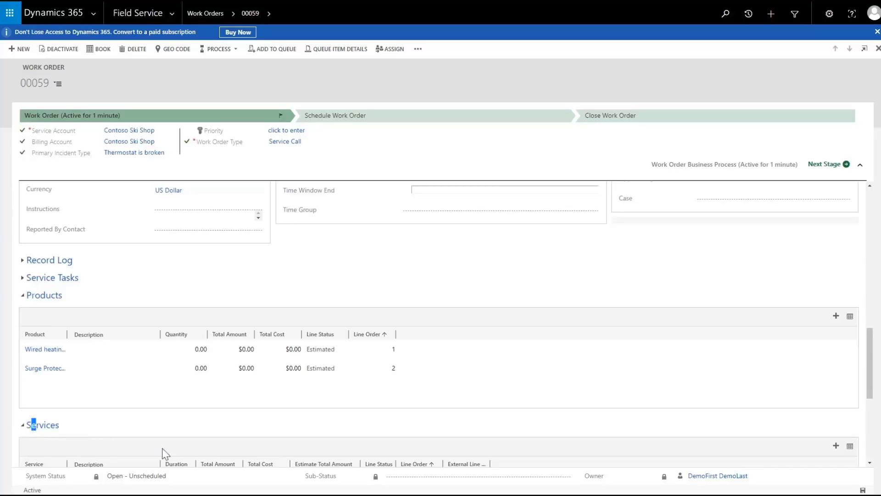
scroll(165, 441, "down", 2)
right_click(174, 406)
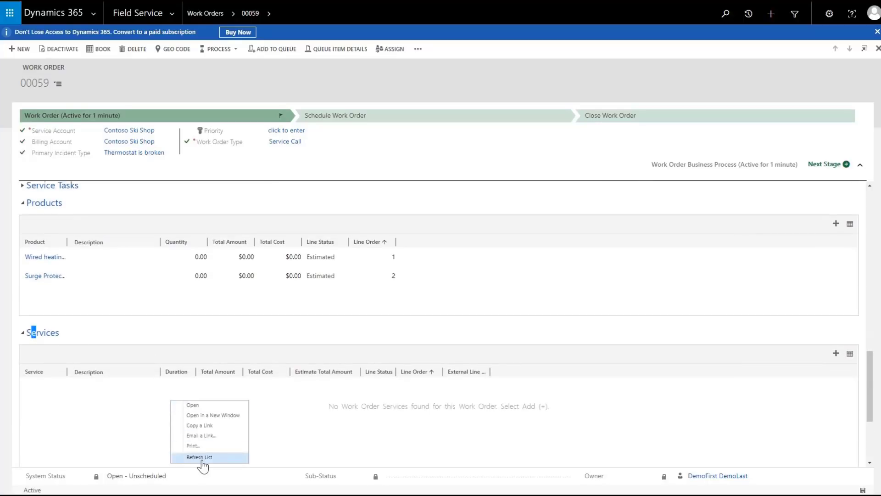
left_click(202, 465)
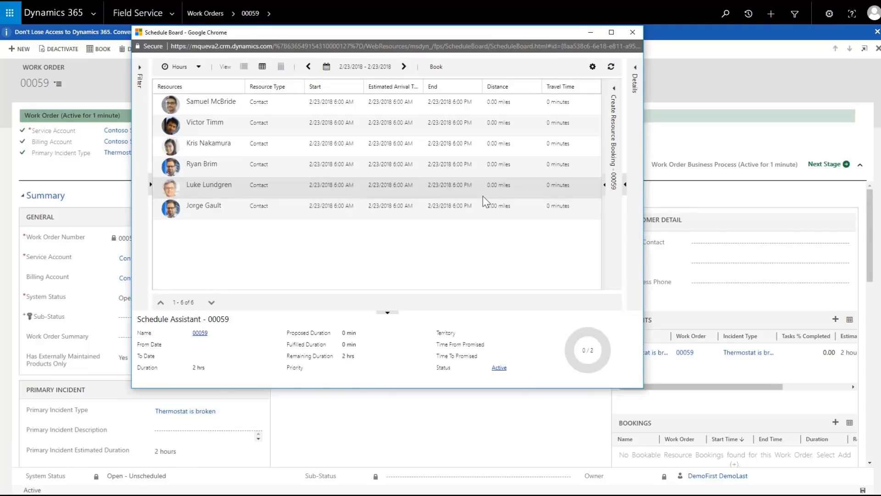
- Book a technician from the Schedule Assistant for work order 00059 and close the Schedule Board
left_click(404, 174)
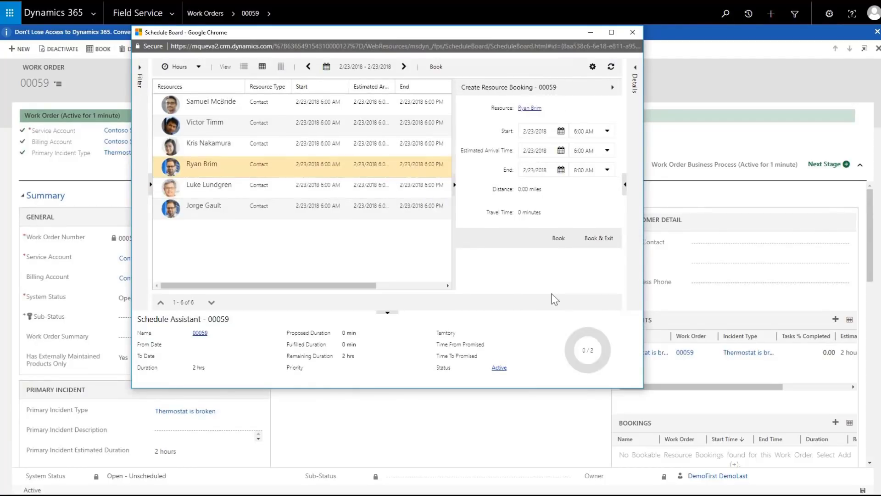
left_click(559, 238)
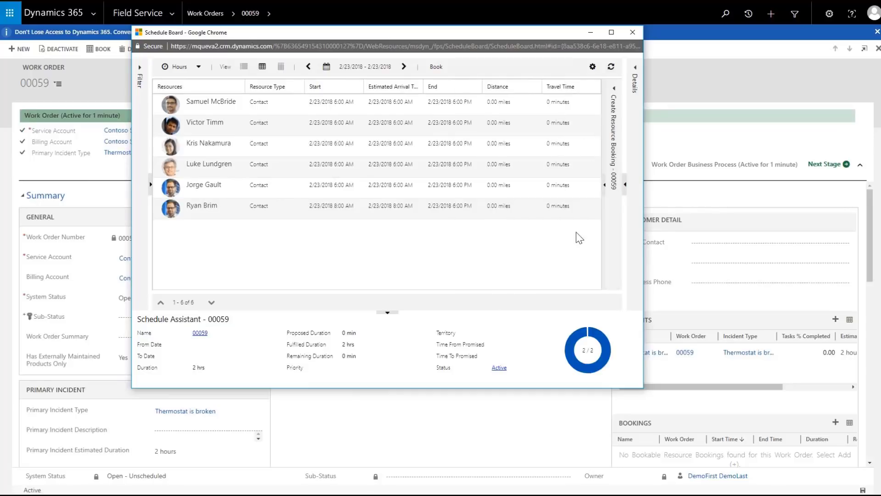
left_click(634, 32)
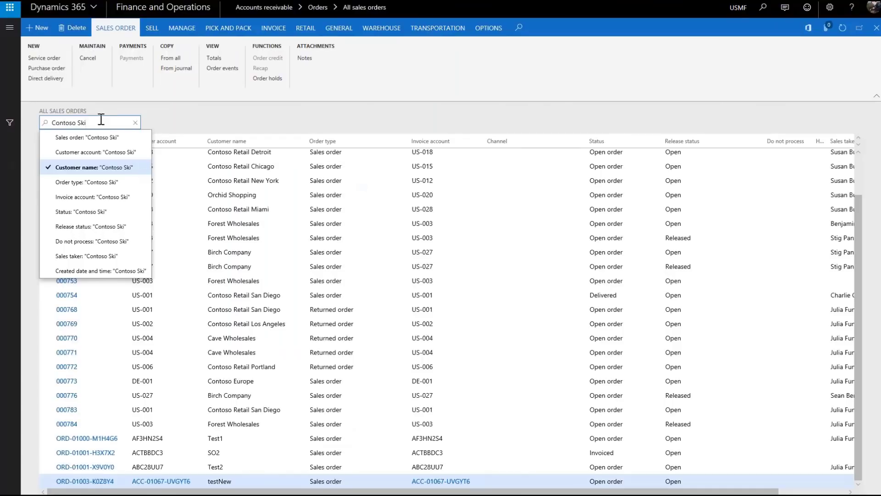
- Open Contoso Ski's sales order 00059 and check its header details before returning to the lines
key("Return")
left_click(68, 153)
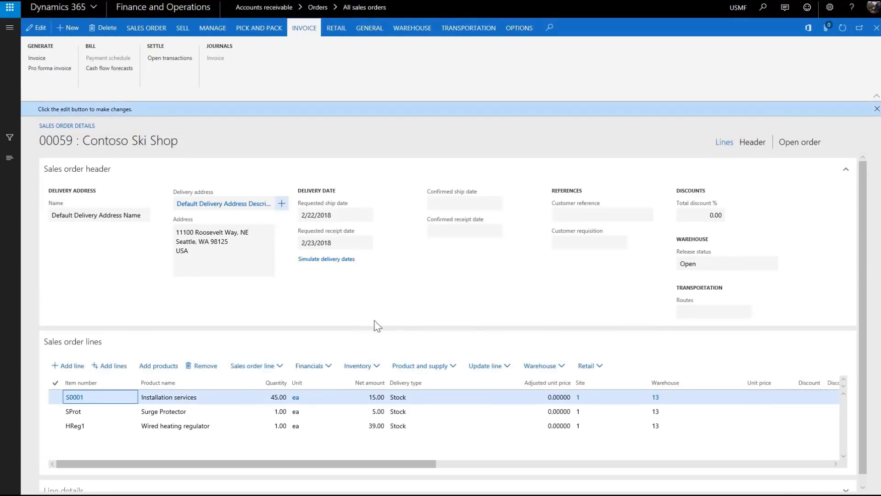
left_click(751, 143)
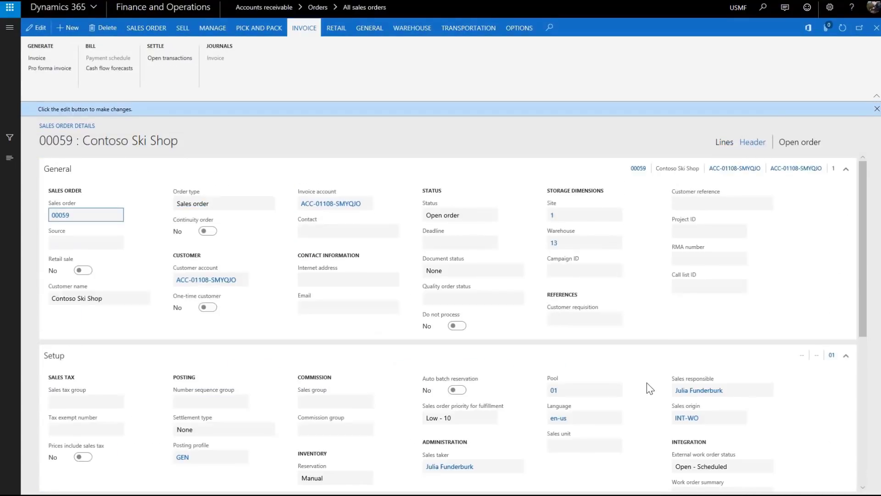
mouse_move(698, 419)
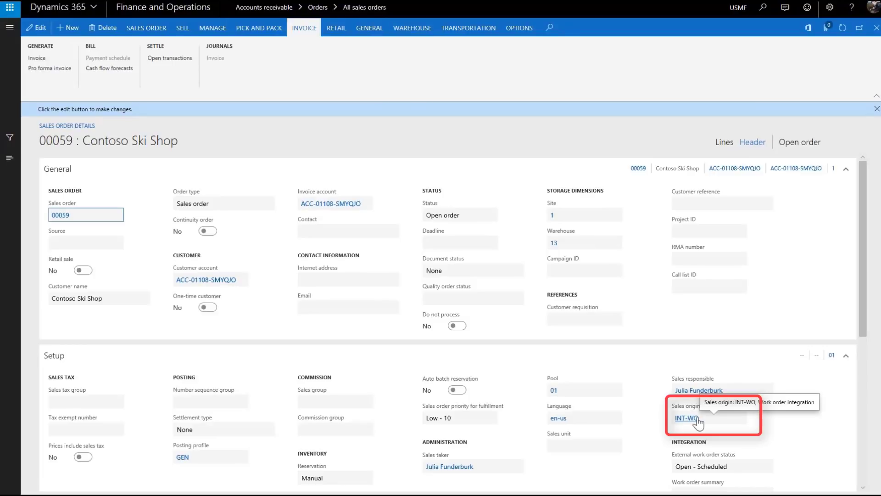
left_click(723, 145)
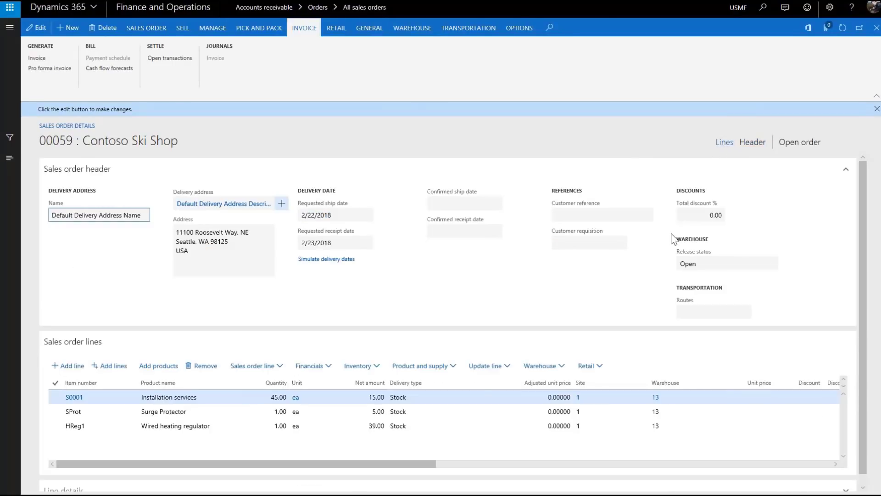
- Select the heating regulator order line and view its inventory options
left_click(319, 429)
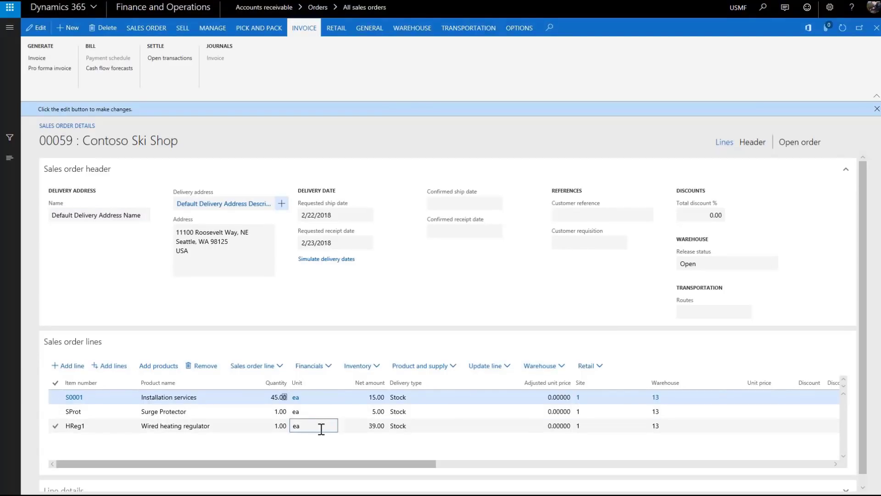
left_click(377, 369)
left_click(384, 165)
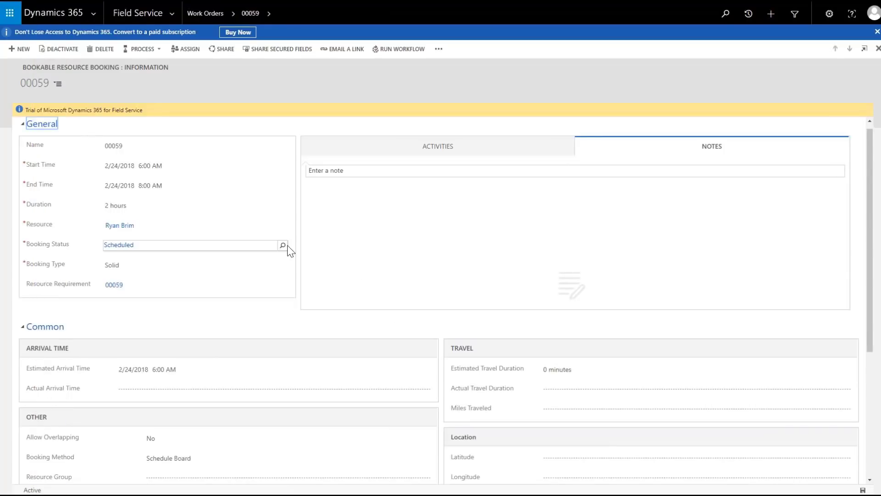
- Set booking 00059's Booking Status to In Progress from the full status list
left_click(287, 245)
left_click(184, 277)
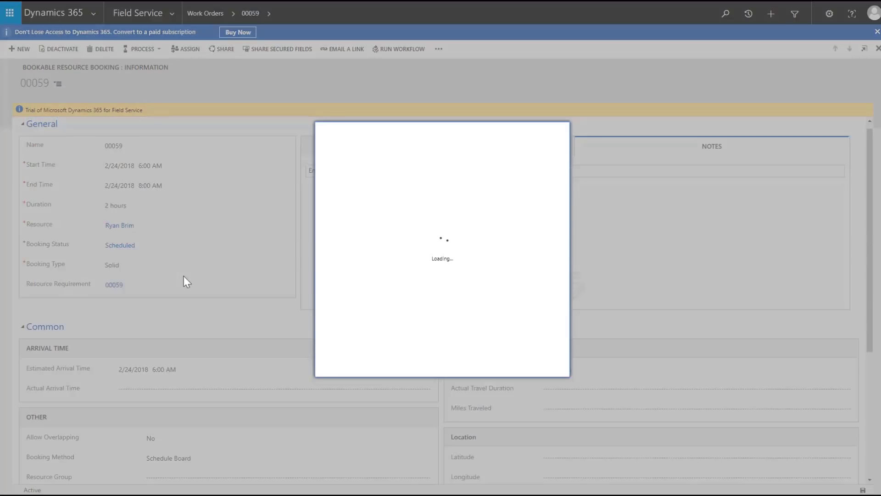
left_click(445, 192)
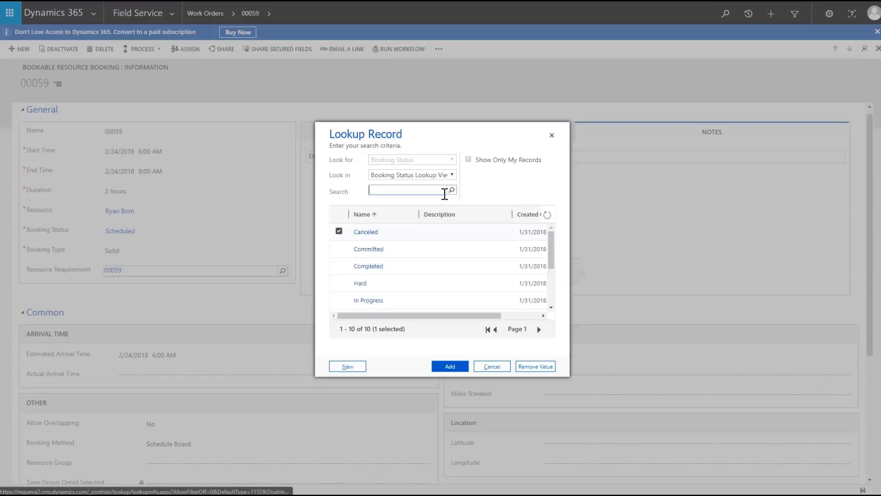
left_click(343, 298)
left_click(448, 366)
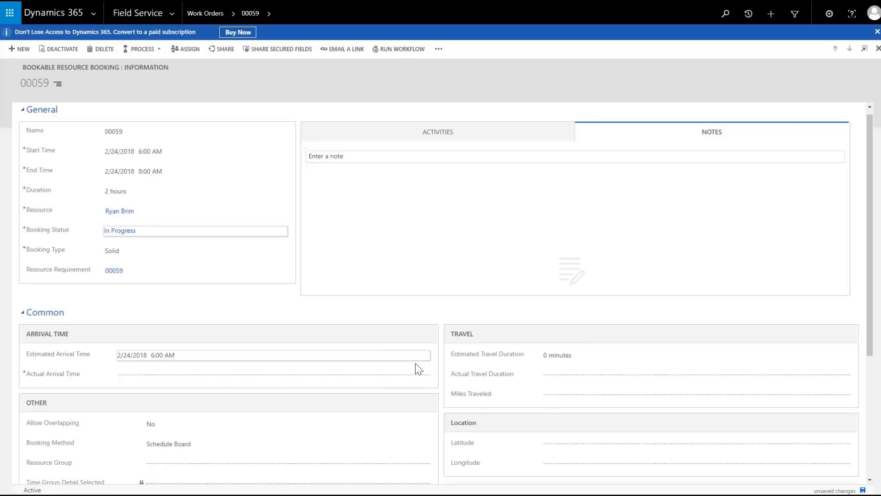
- Set the actual arrival date to February 24, 2018, then save and close the booking
left_click(155, 375)
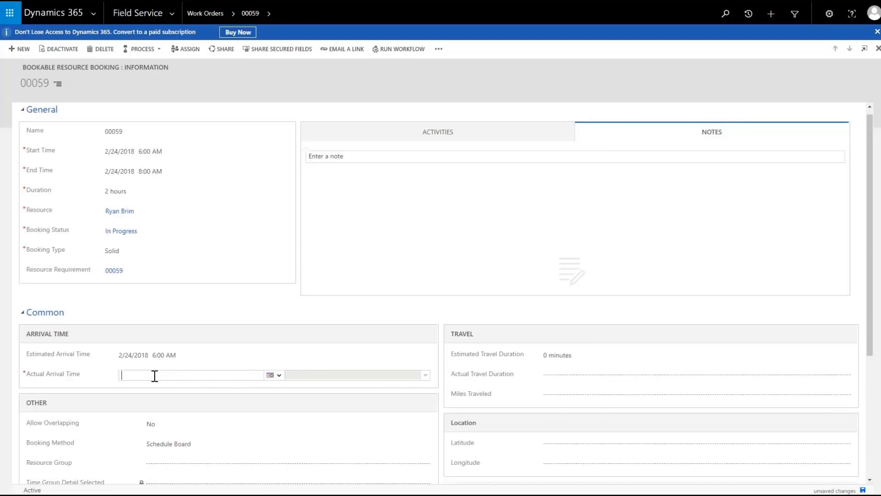
left_click(270, 375)
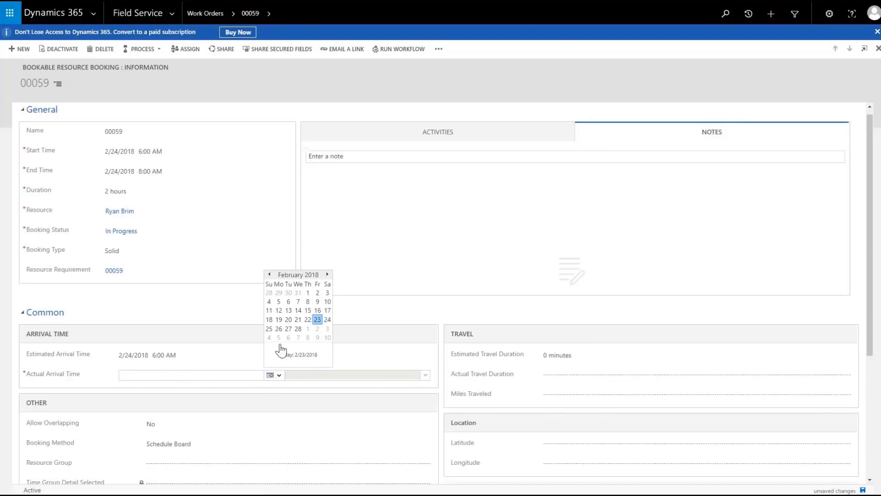
left_click(327, 319)
left_click(862, 490)
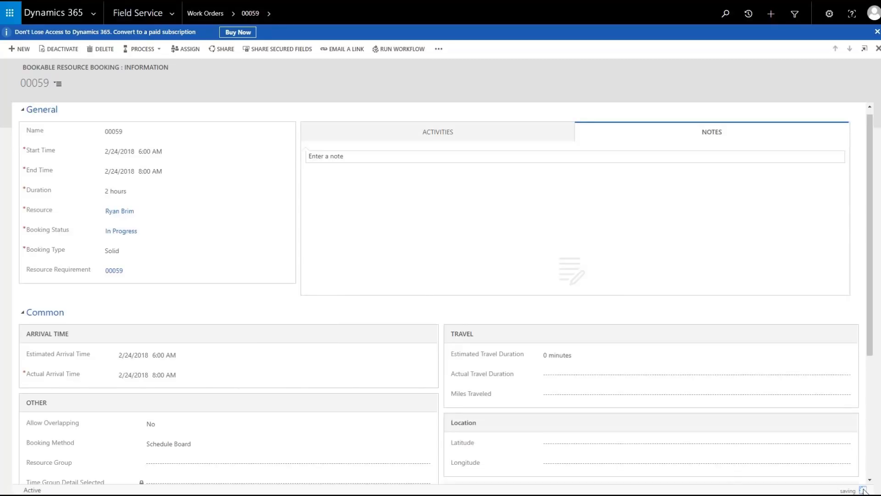
left_click(877, 49)
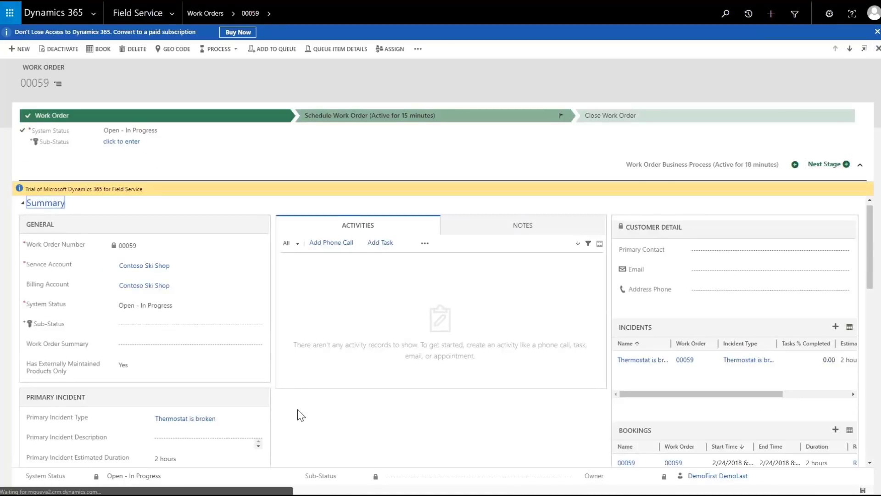
- Set the Surge Protector product line to Used with quantity 2, then save and close it
scroll(296, 412, "down", 10)
left_click(42, 356)
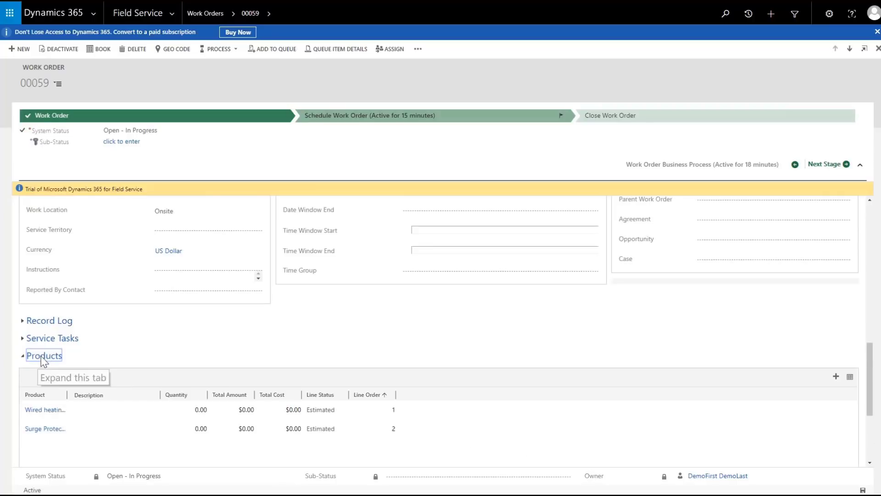
double_click(477, 414)
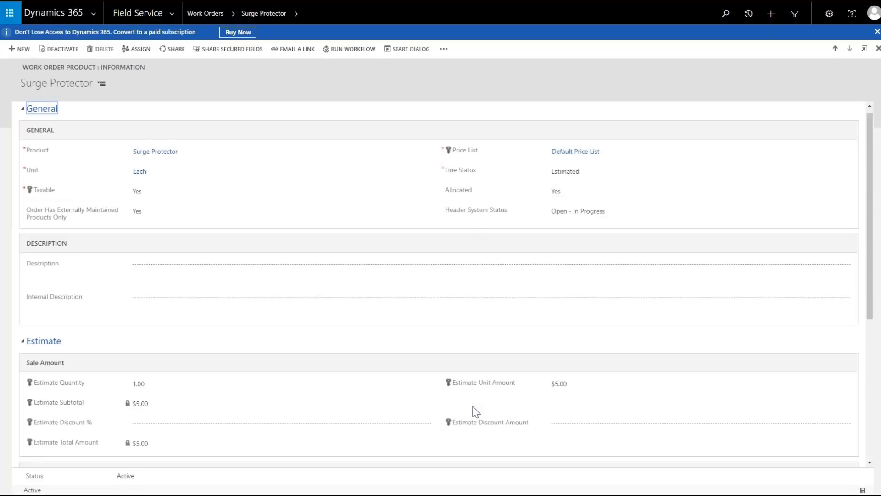
left_click(592, 171)
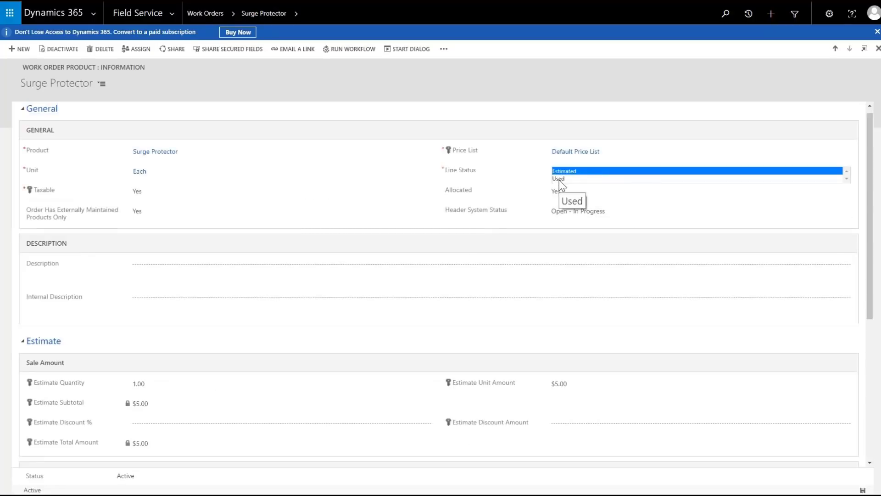
left_click(559, 179)
left_click(174, 379)
type("2")
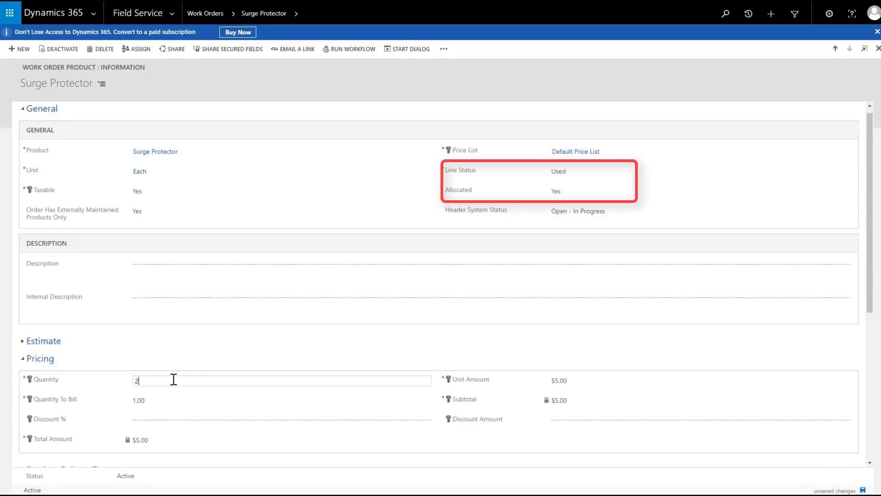
left_click(181, 396)
left_click(862, 490)
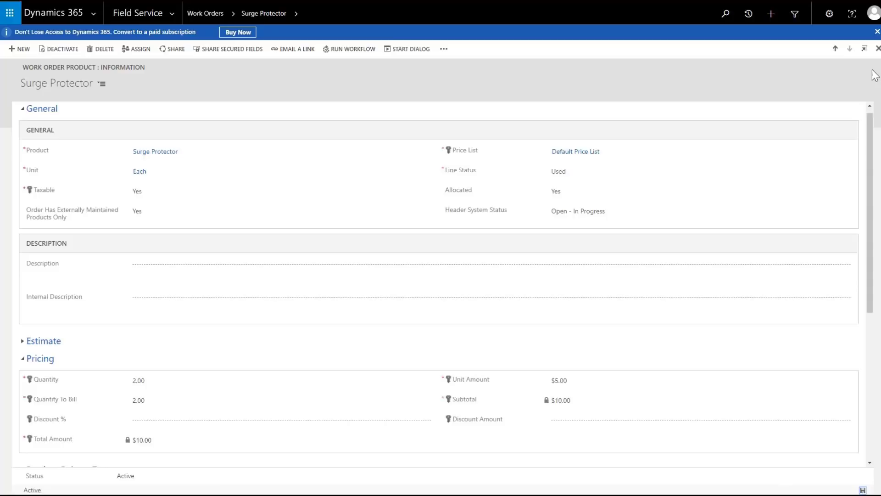
left_click(864, 49)
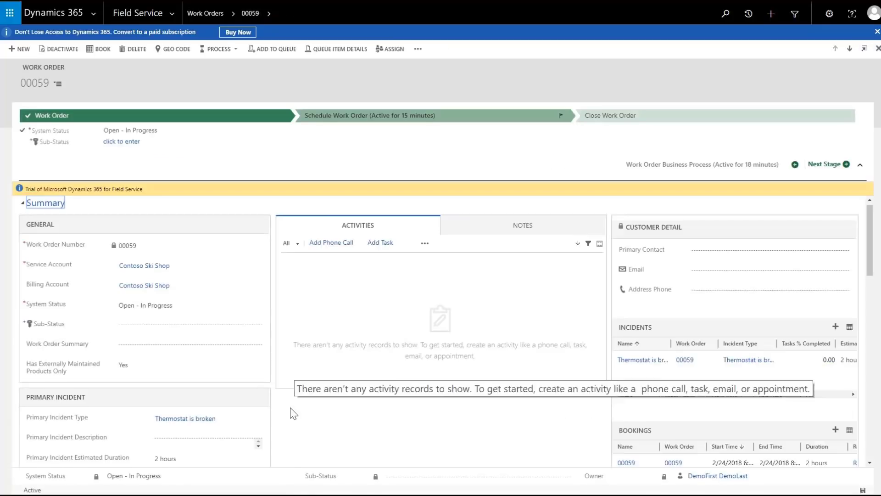
scroll(321, 394, "down", 12)
left_click(44, 402)
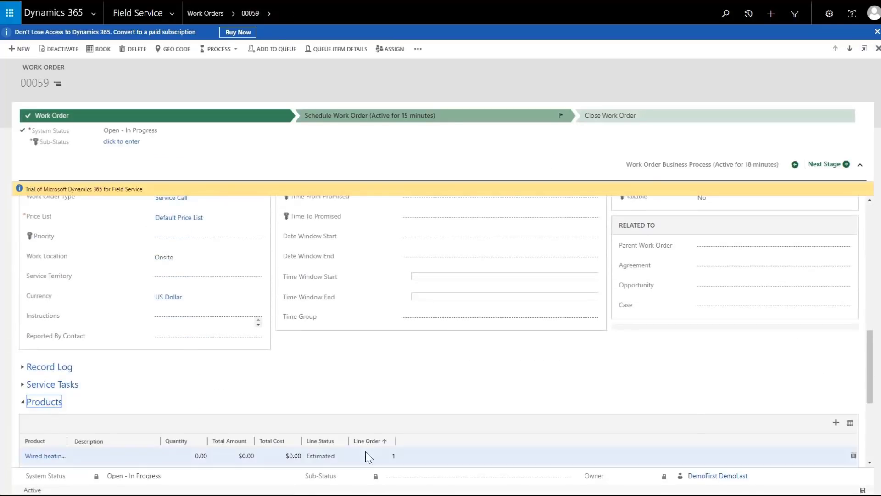
scroll(439, 396, "down", 1)
double_click(465, 403)
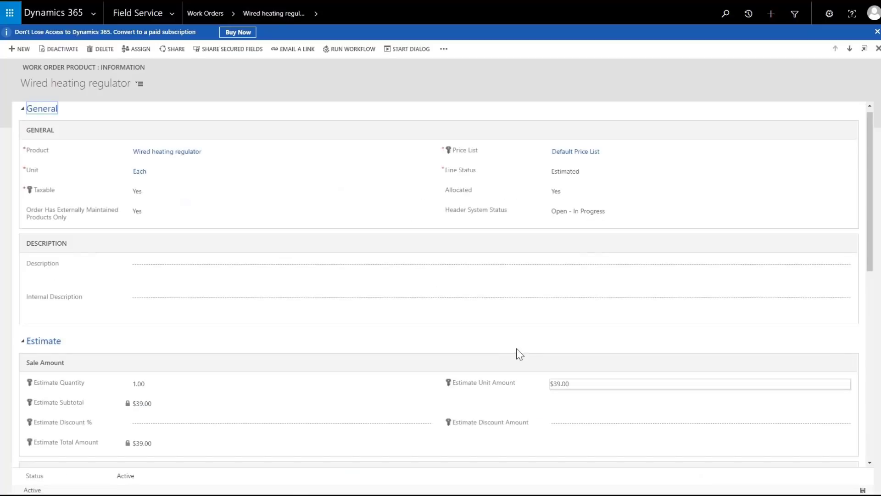
left_click(862, 489)
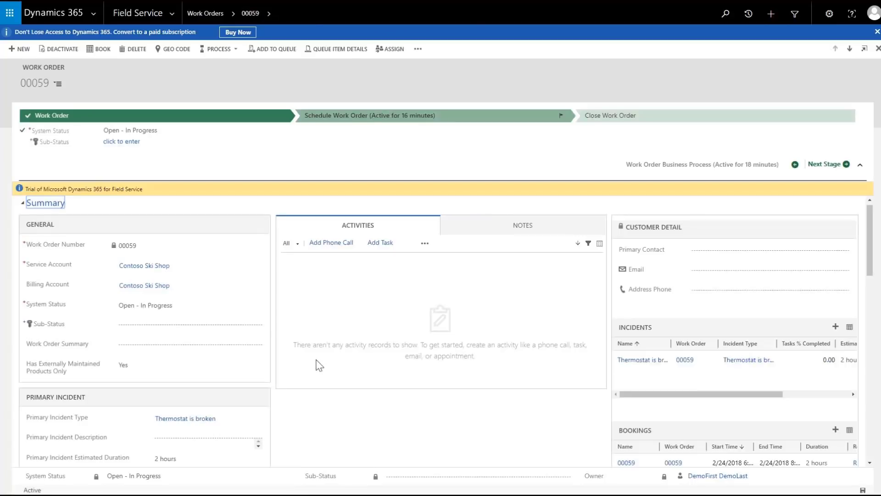
- Add a new Wireless heating regulator product line with Line Status Used
scroll(186, 339, "down", 2)
left_click(44, 355)
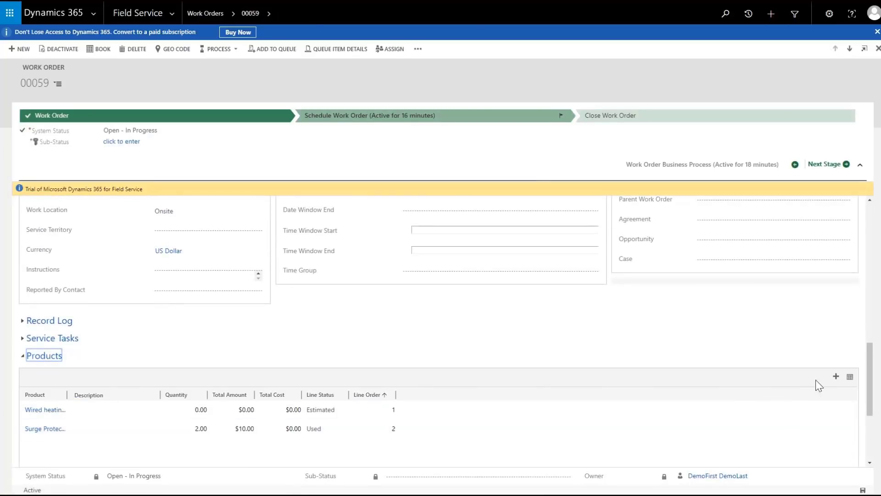
left_click(836, 378)
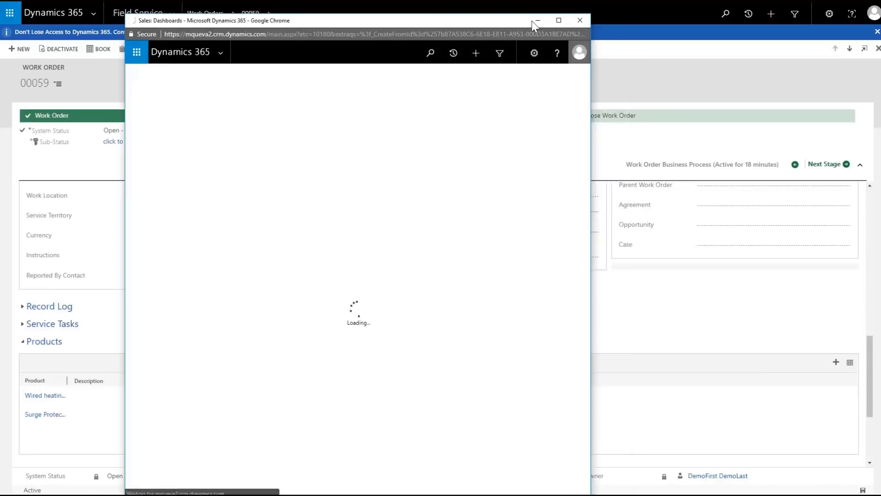
left_click(312, 170)
type("Wireless")
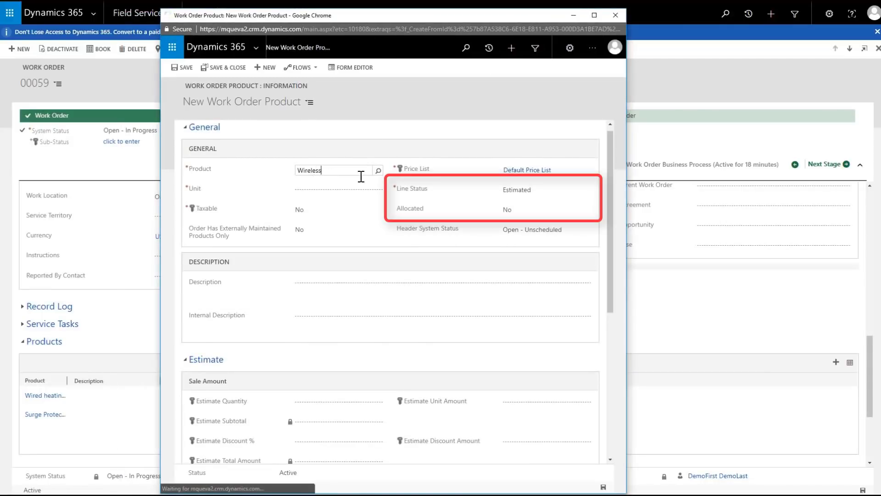
left_click(358, 199)
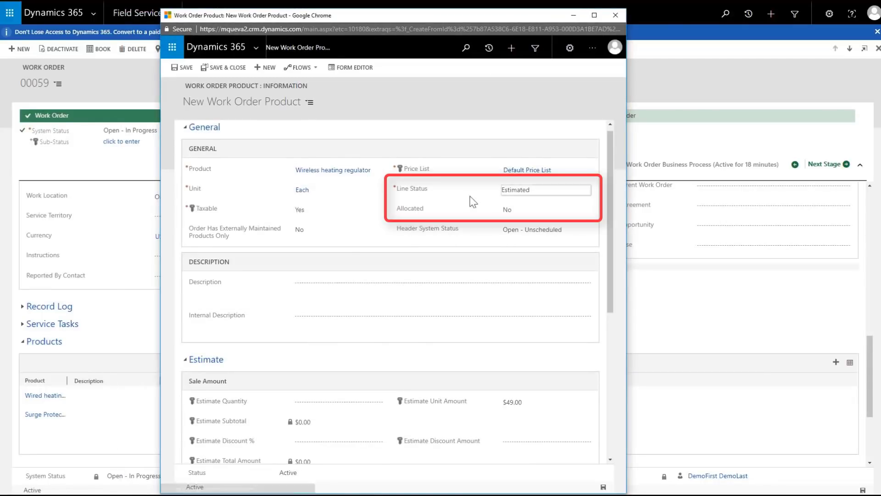
left_click(523, 197)
left_click(523, 198)
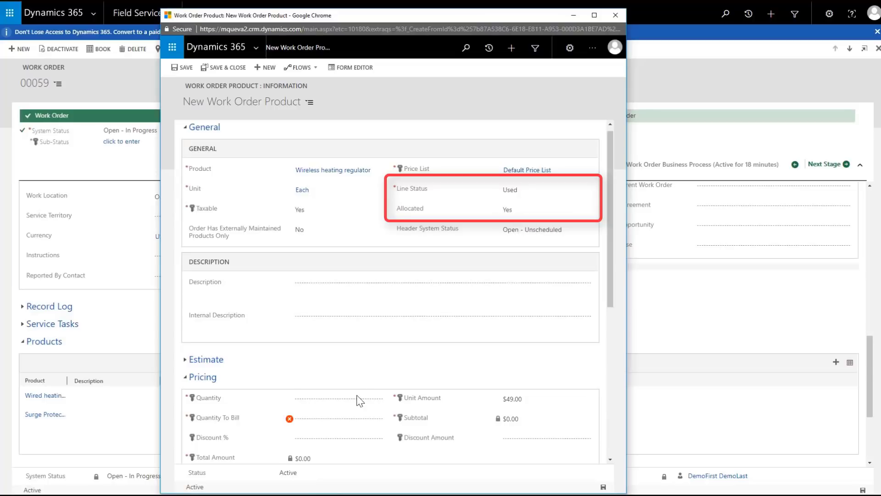
- Give the new line quantity 2 and warehouse 13, save it, and show the Services list
left_click(339, 398)
type("2")
left_click(337, 418)
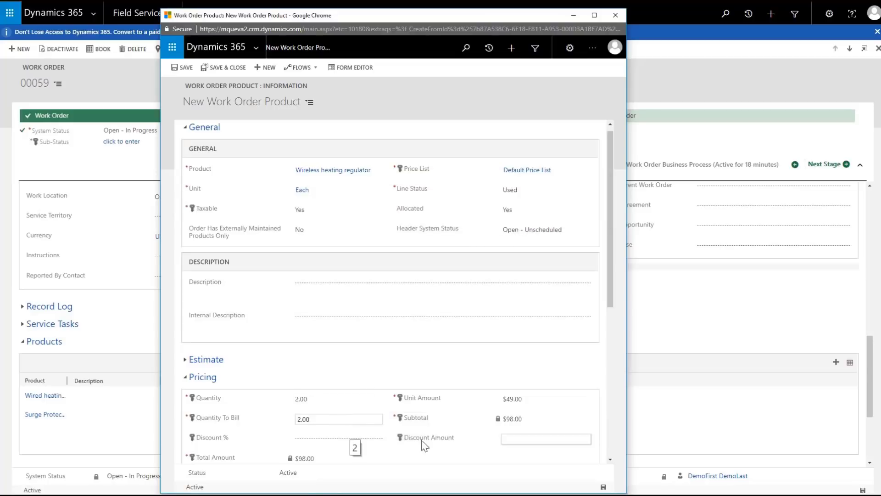
scroll(413, 436, "down", 6)
left_click(379, 423)
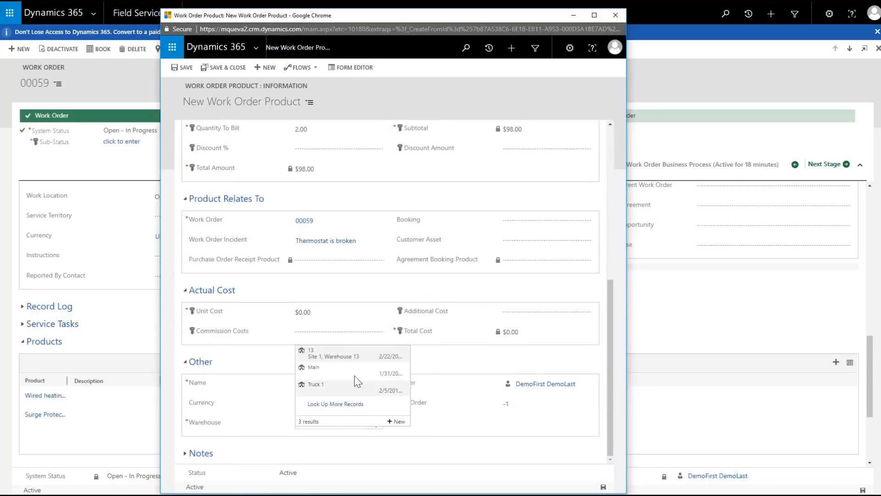
left_click(367, 367)
left_click(603, 488)
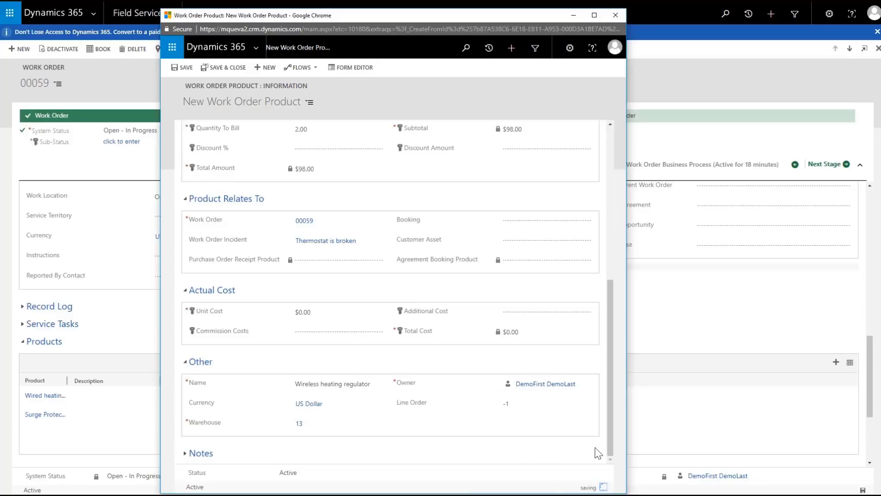
left_click(614, 15)
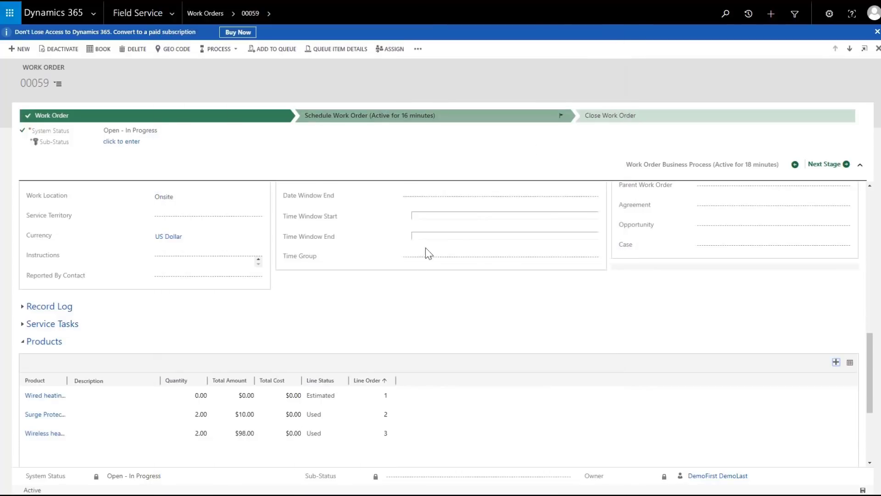
scroll(442, 427, "down", 3)
left_click(33, 327)
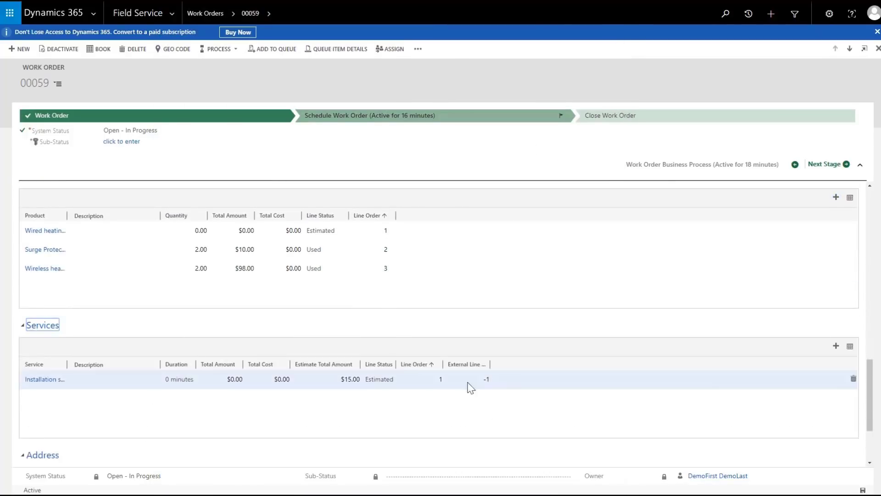
- Set the Installation service line to Used with a 30-minute duration, then save and close it
double_click(546, 383)
left_click(571, 150)
left_click(575, 158)
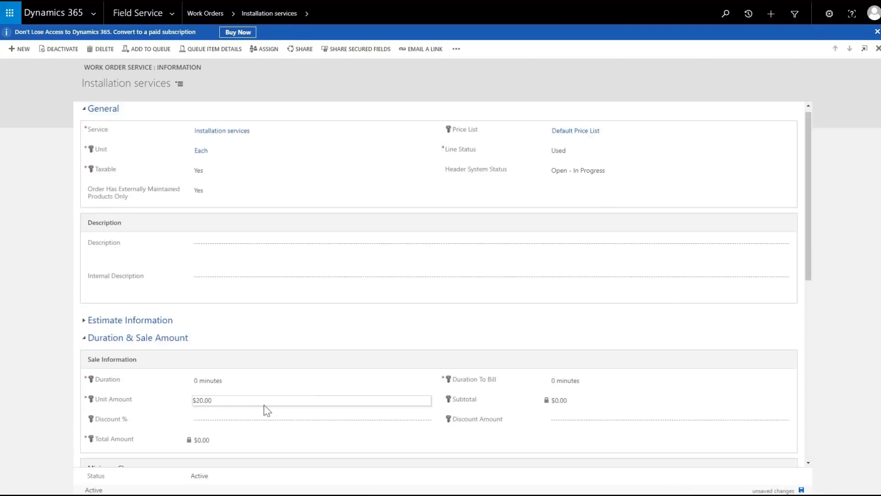
left_click_drag(232, 385, 183, 385)
type("30")
key("Tab")
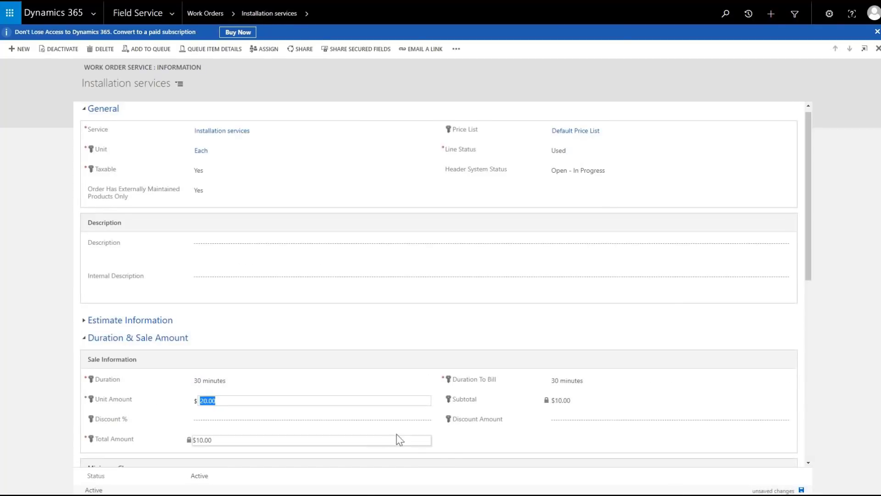
scroll(456, 438, "down", 5)
left_click(801, 490)
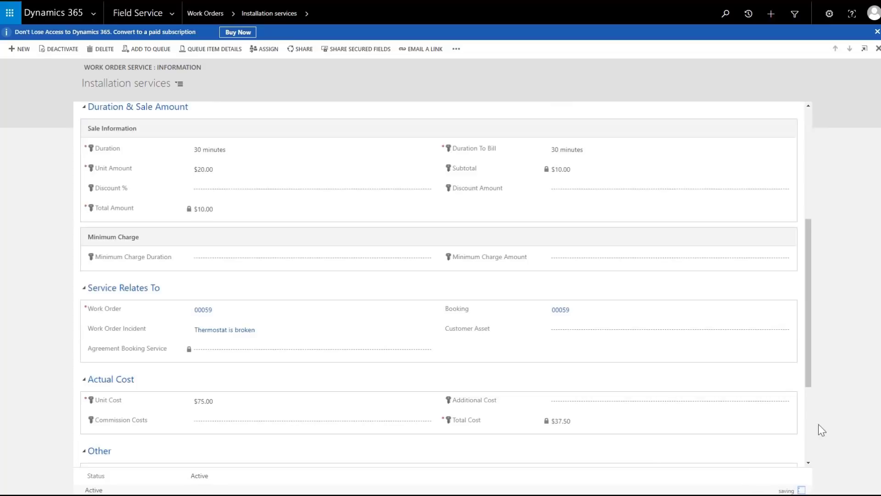
left_click(878, 49)
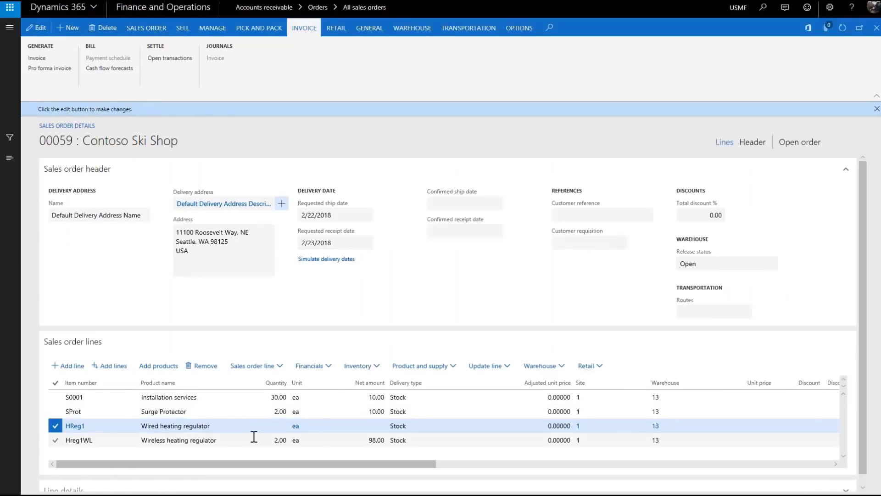
- Check the quantities on the three product lines, then view the header's Integration fields
left_click(279, 412)
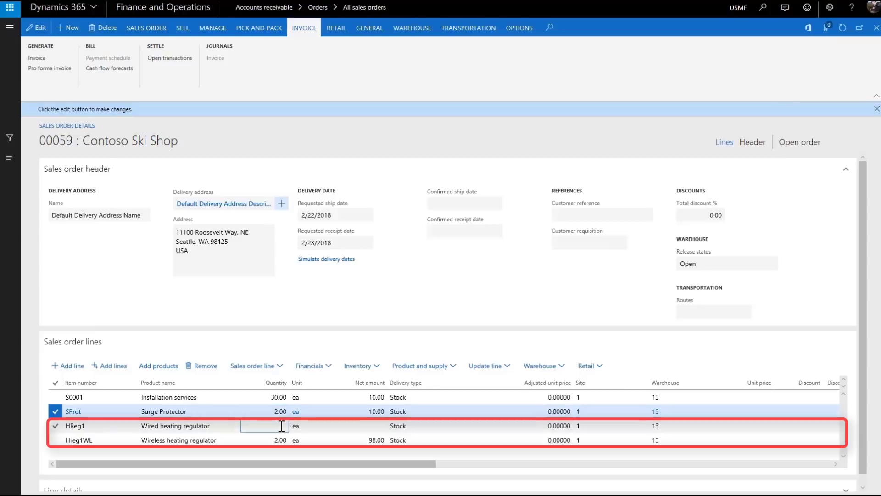
left_click(282, 426)
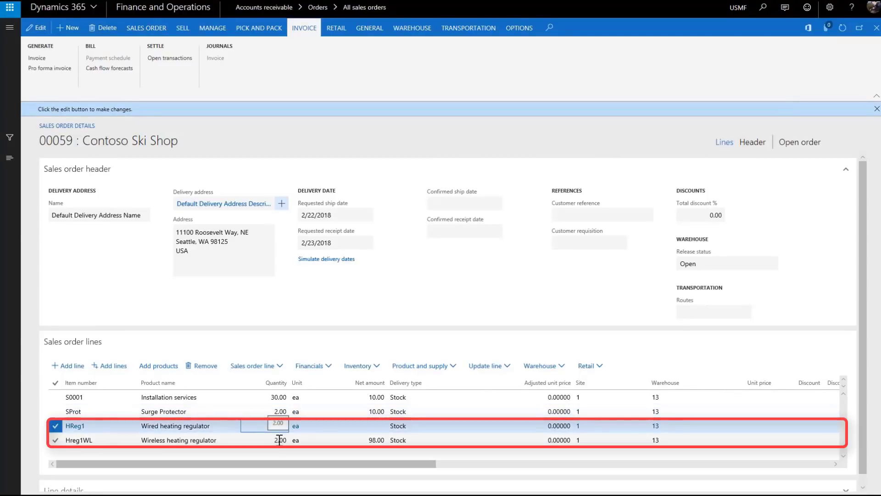
left_click(279, 440)
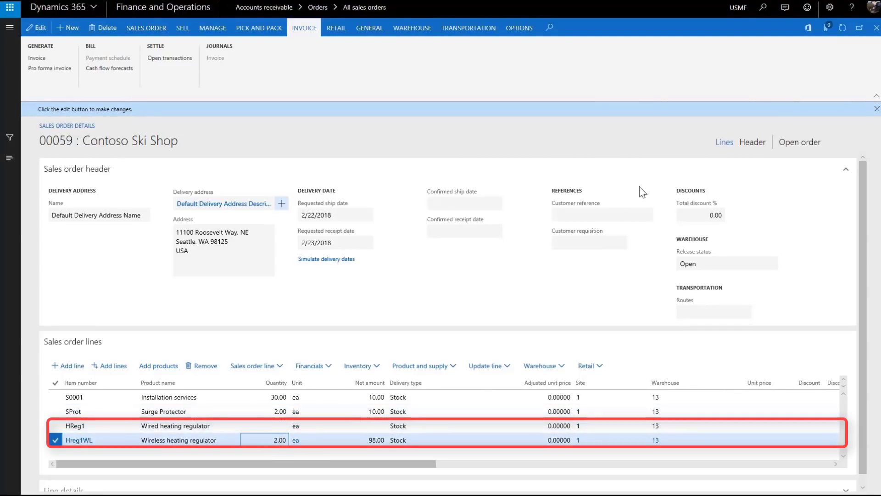
left_click(752, 144)
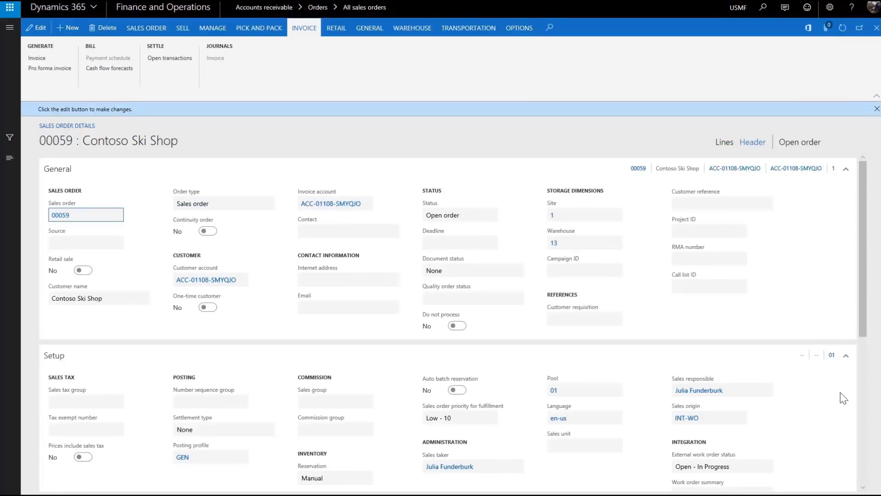
scroll(802, 442, "down", 2)
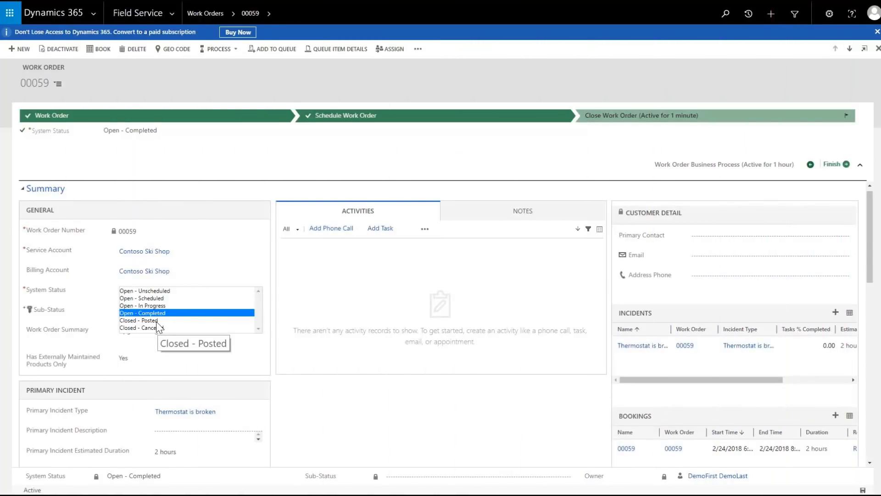
- Change System Status to Closed - Posted and finish the work order's business process
left_click(156, 320)
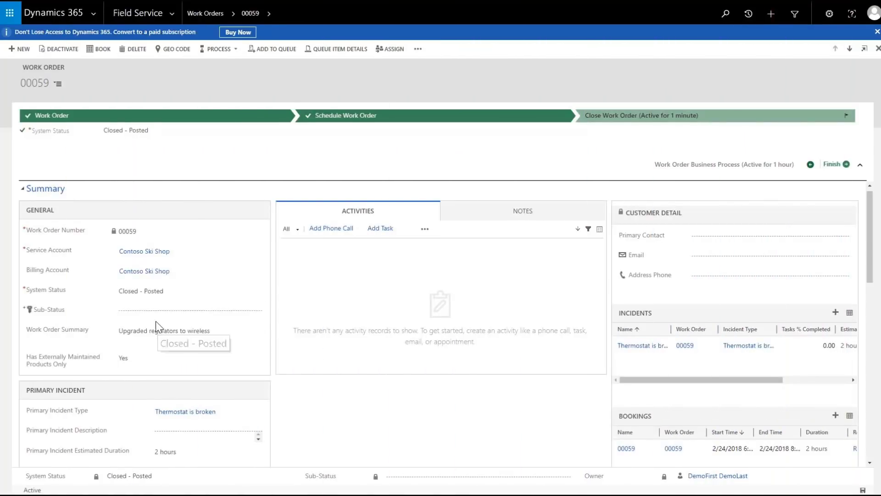
left_click(831, 165)
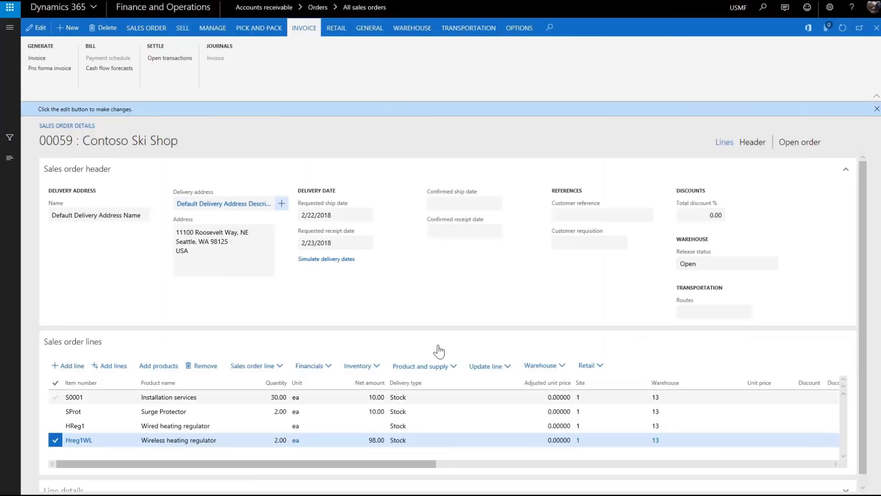
- Refresh sales order 00059 and confirm the header shows external work order status Closed - Posted
left_click(842, 29)
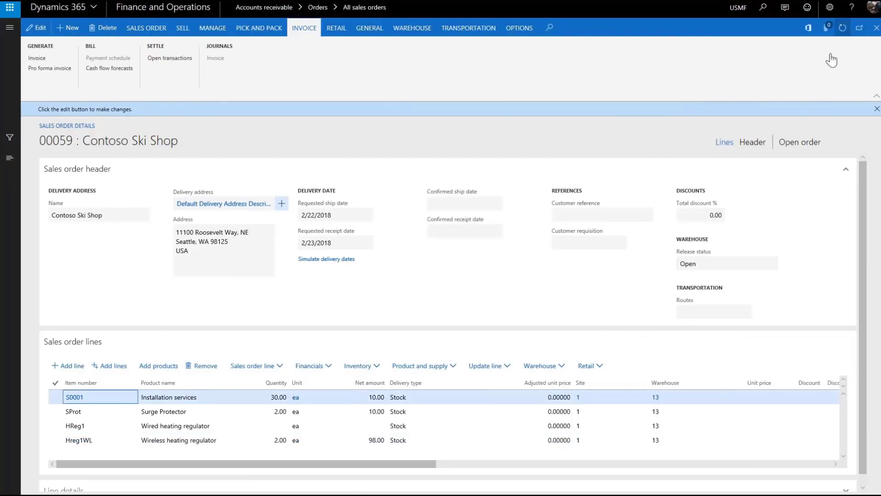
left_click(753, 143)
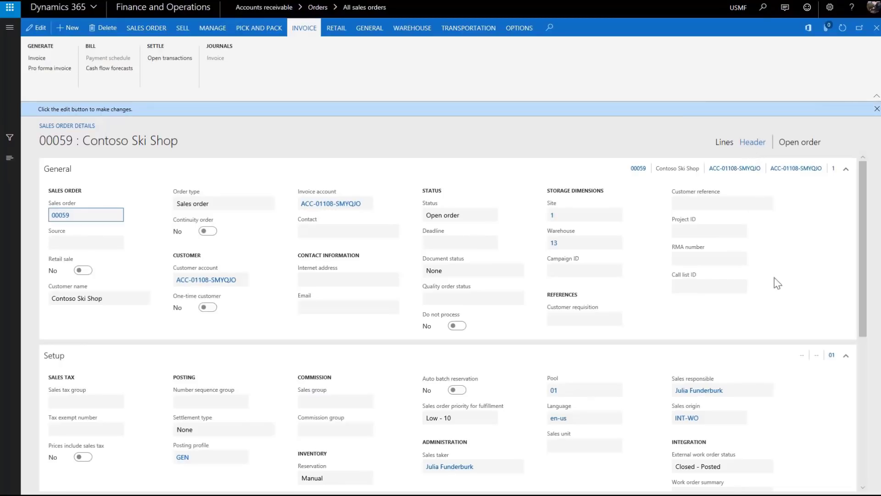
scroll(833, 420, "down", 2)
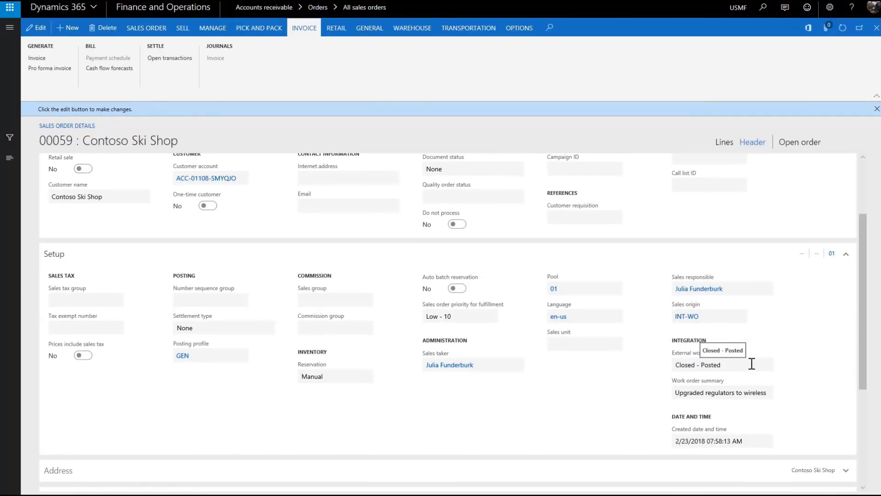
left_click(723, 142)
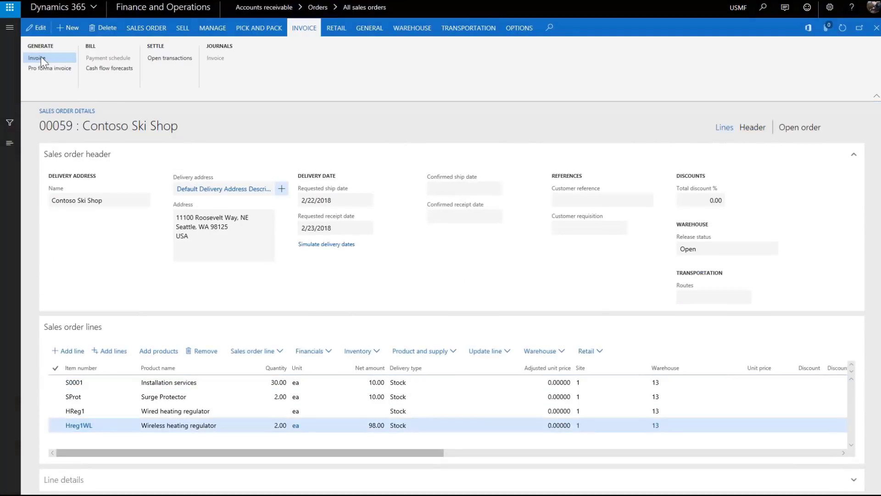
- Post the invoice for sales order 00059 and open CIV-00000720 (118.00) in the invoice journal
left_click(37, 58)
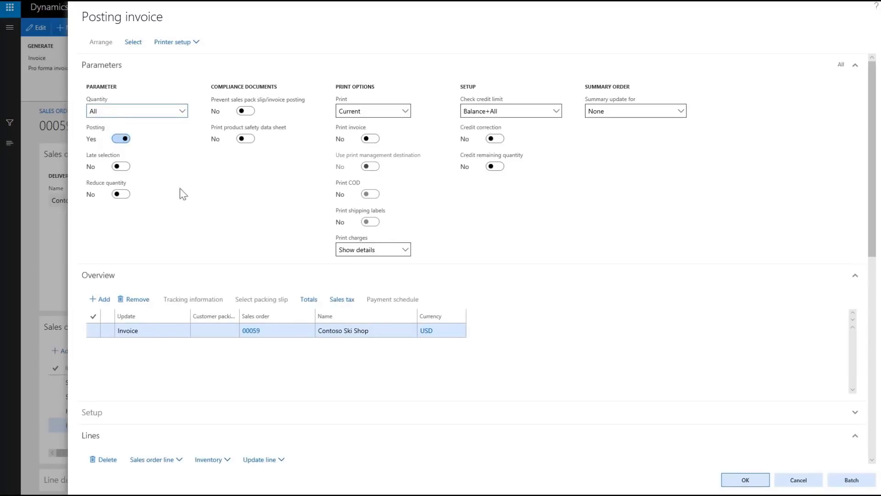
left_click_drag(872, 206, 869, 377)
left_click(745, 480)
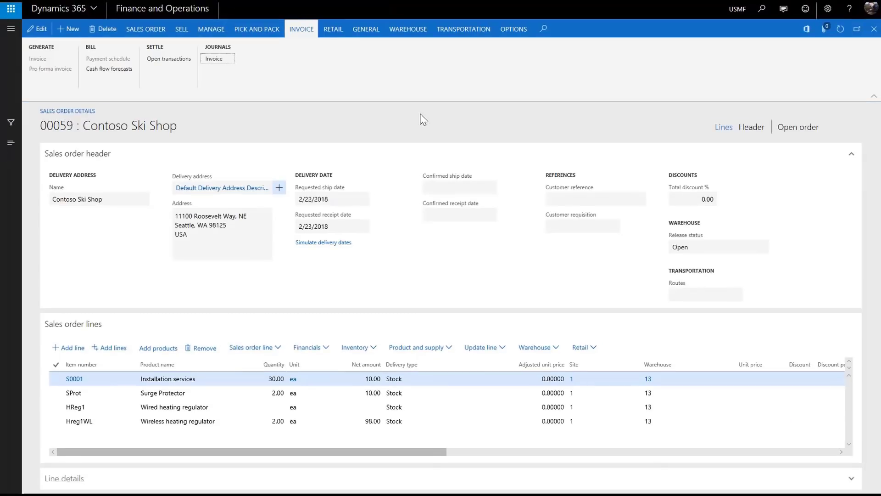
left_click(215, 59)
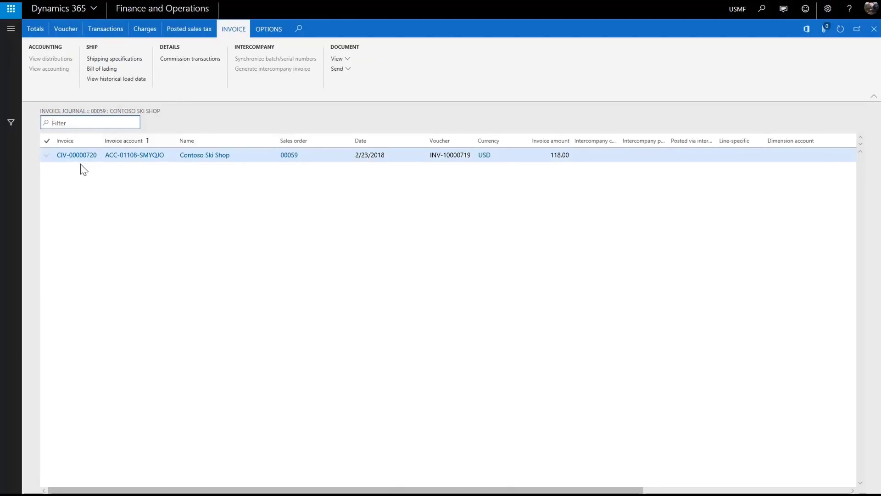
left_click(78, 155)
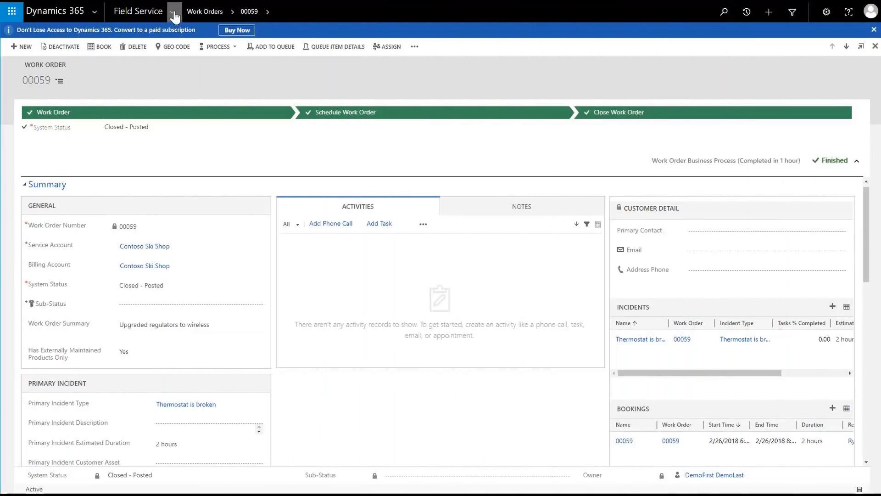
- Go to Service Delivery > Invoices and open invoice CIV-00000720 for $118.00
left_click(173, 12)
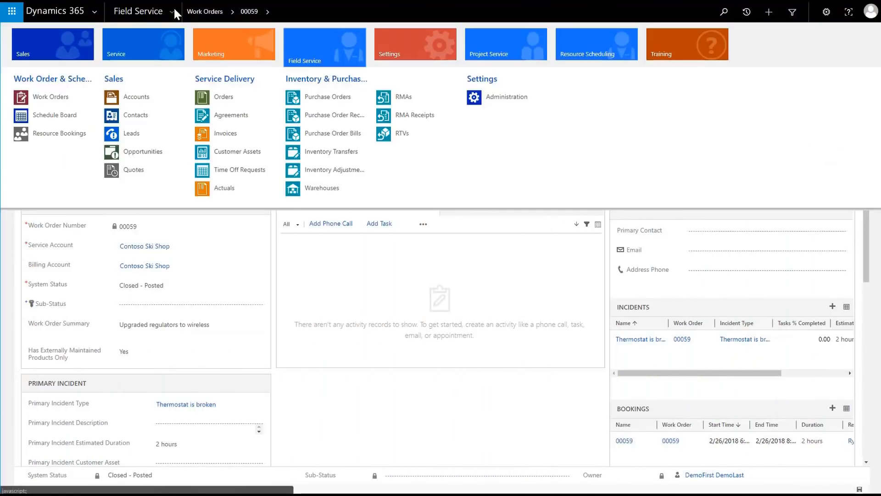
left_click(223, 134)
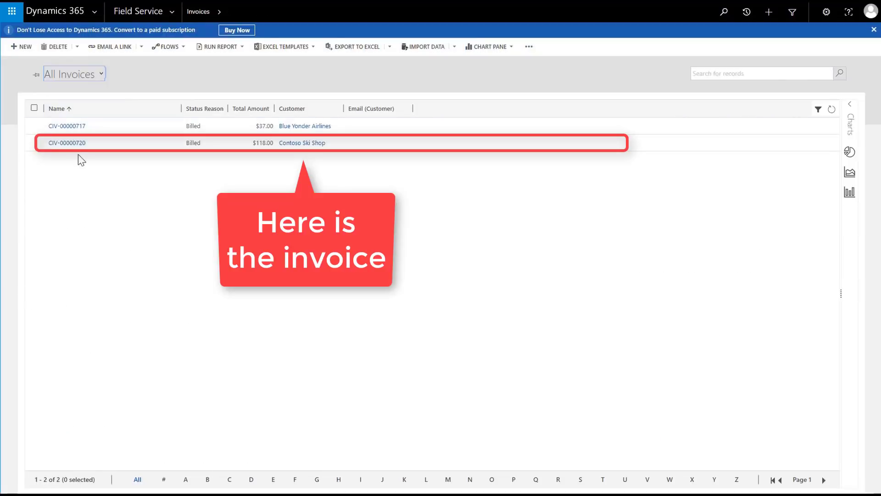
left_click(78, 144)
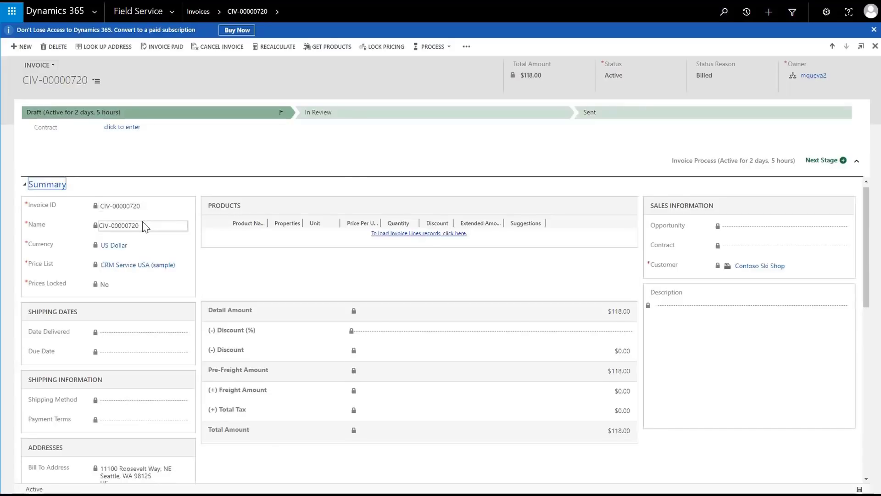